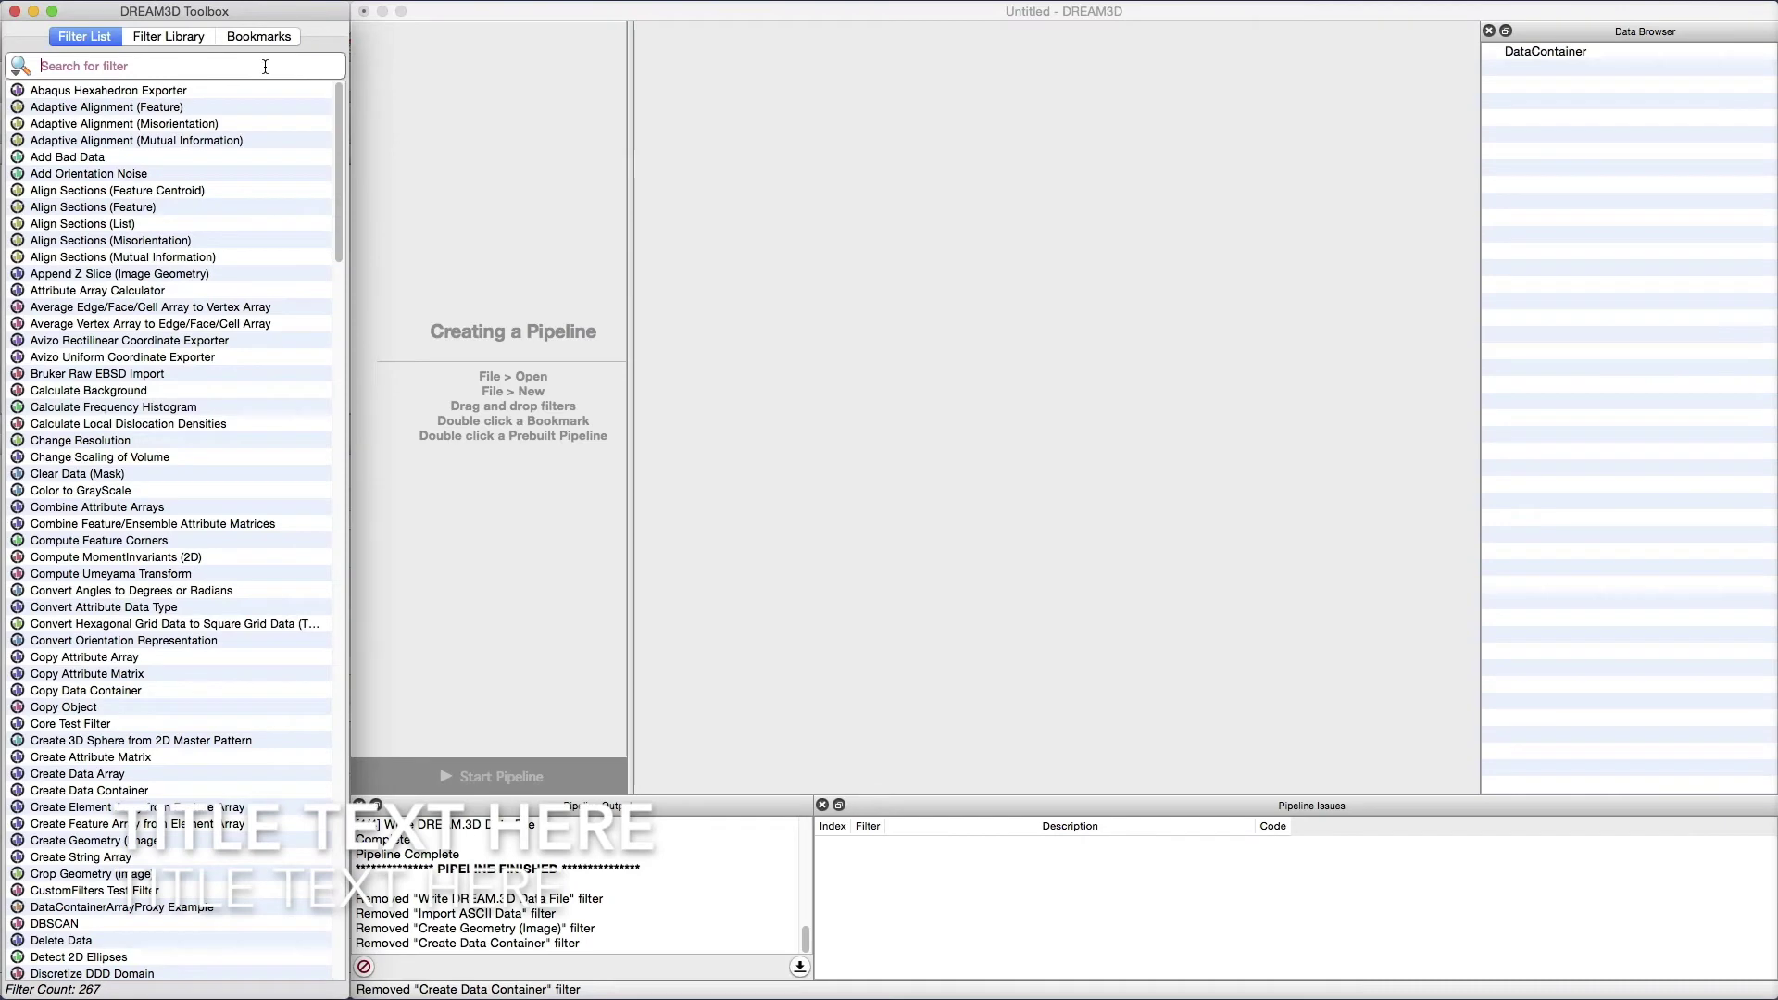
- Search 'Create Data' and add the Create Data Container filter to the pipeline
{"action": "type", "text": "Create"}
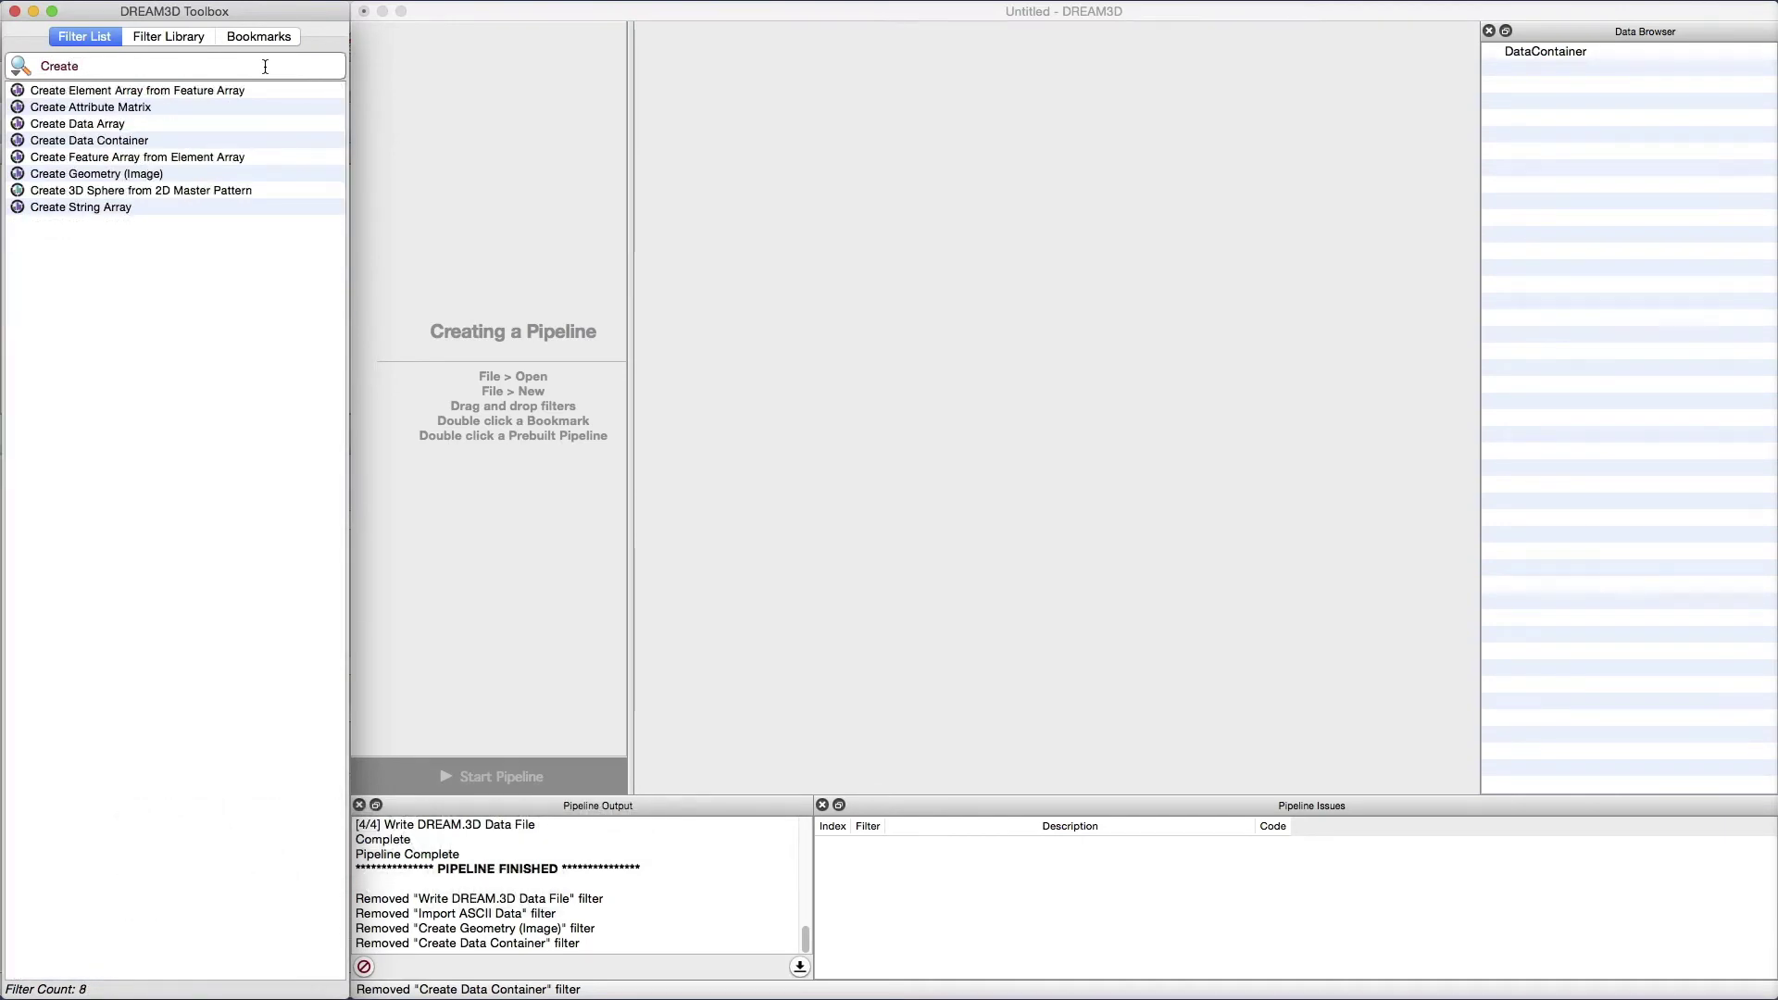
{"action": "type", "text": " Data"}
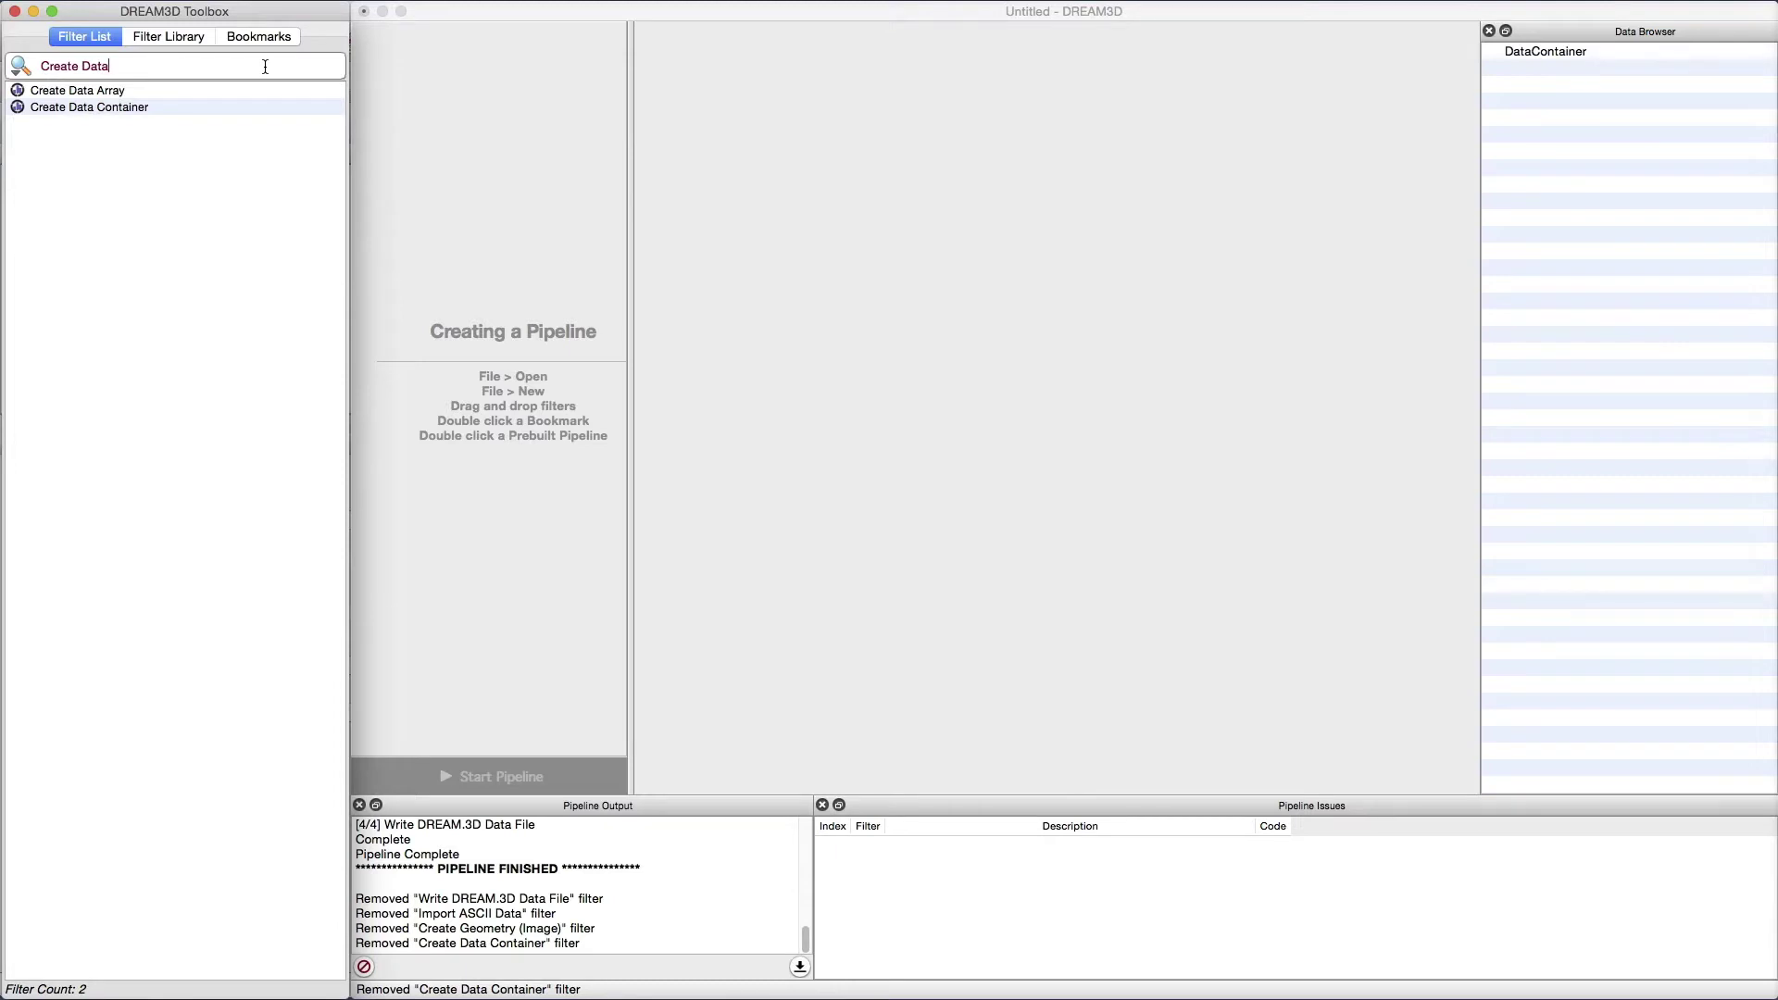
{"action": "left_click", "coordinate": [253, 108]}
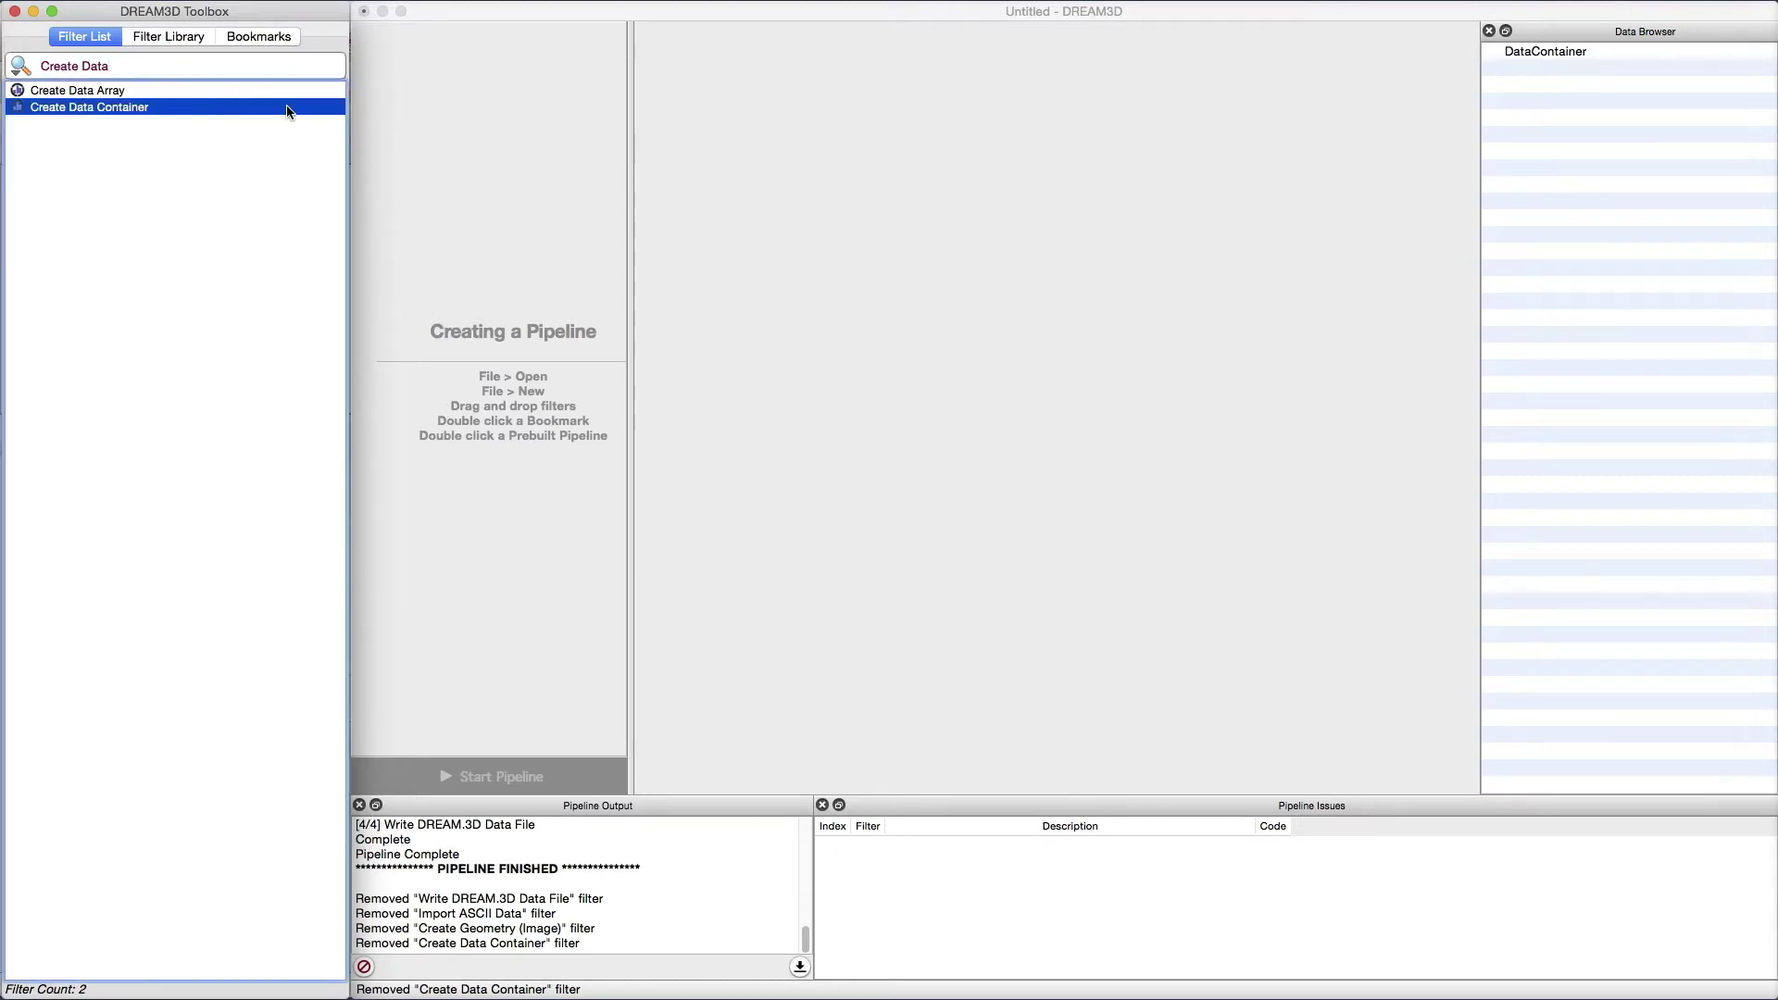
{"action": "double_click", "coordinate": [168, 109]}
- Search 'Geom' and add Create Geometry (Image) as the second filter
{"action": "double_click", "coordinate": [154, 65]}
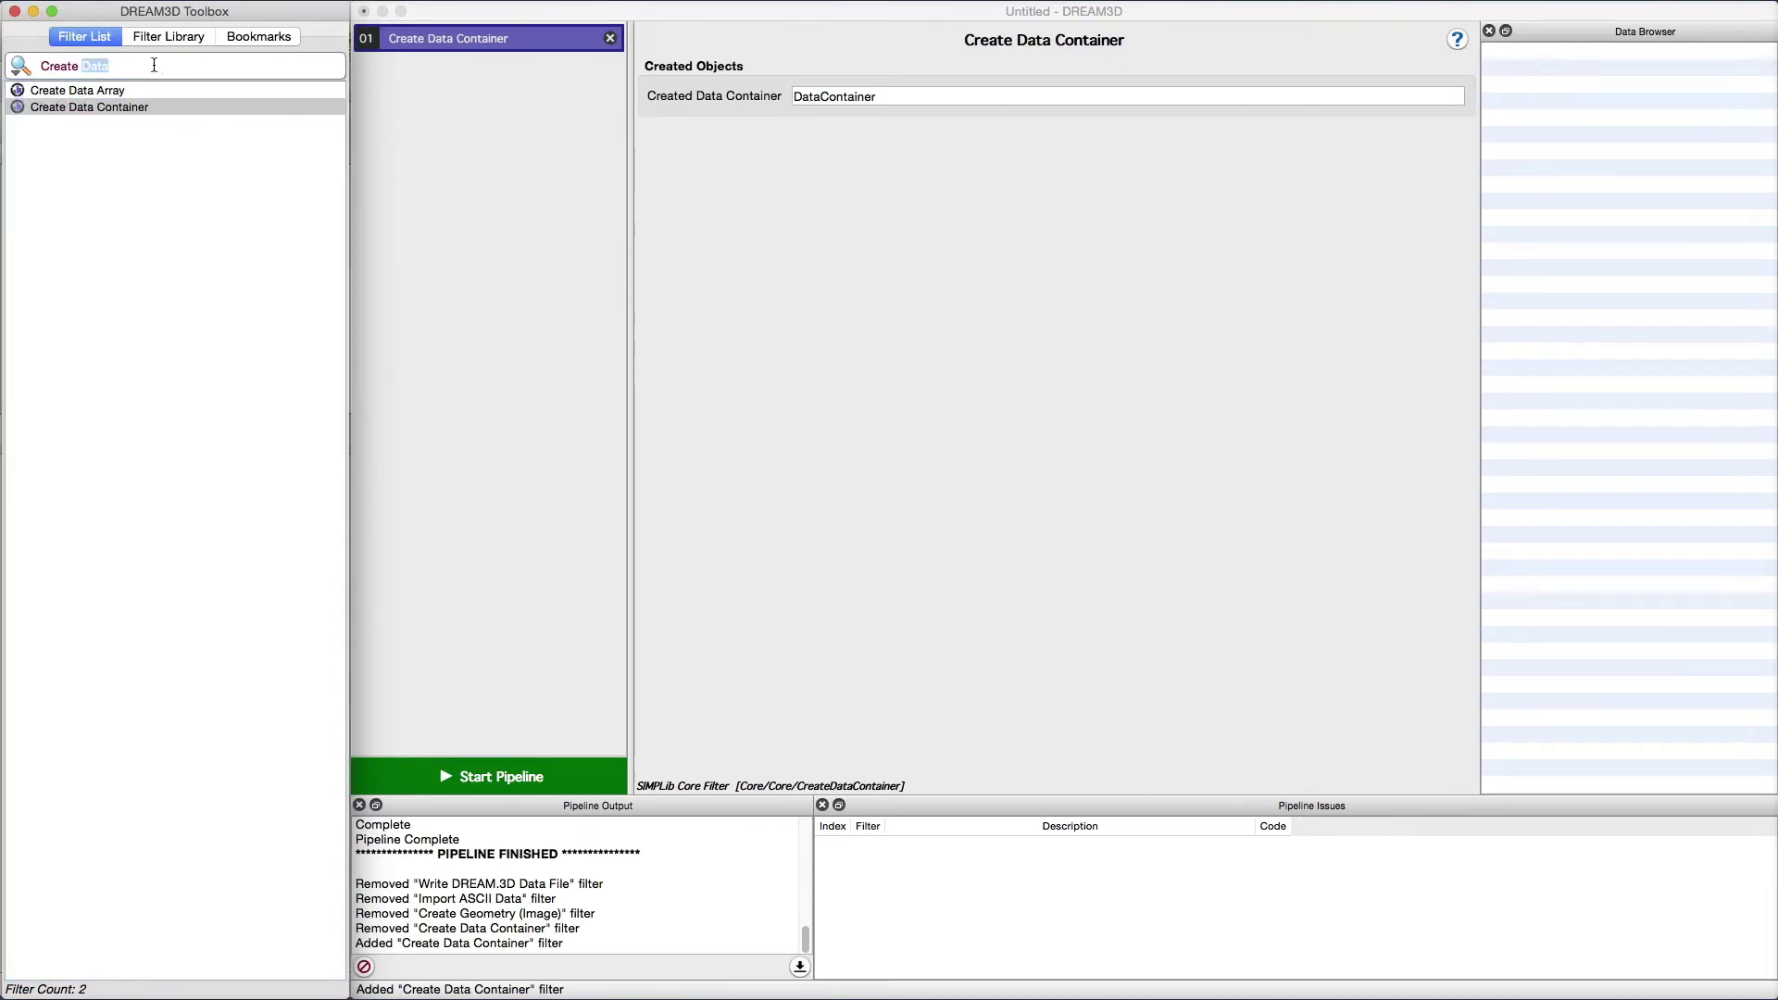
{"action": "type", "text": "Geom"}
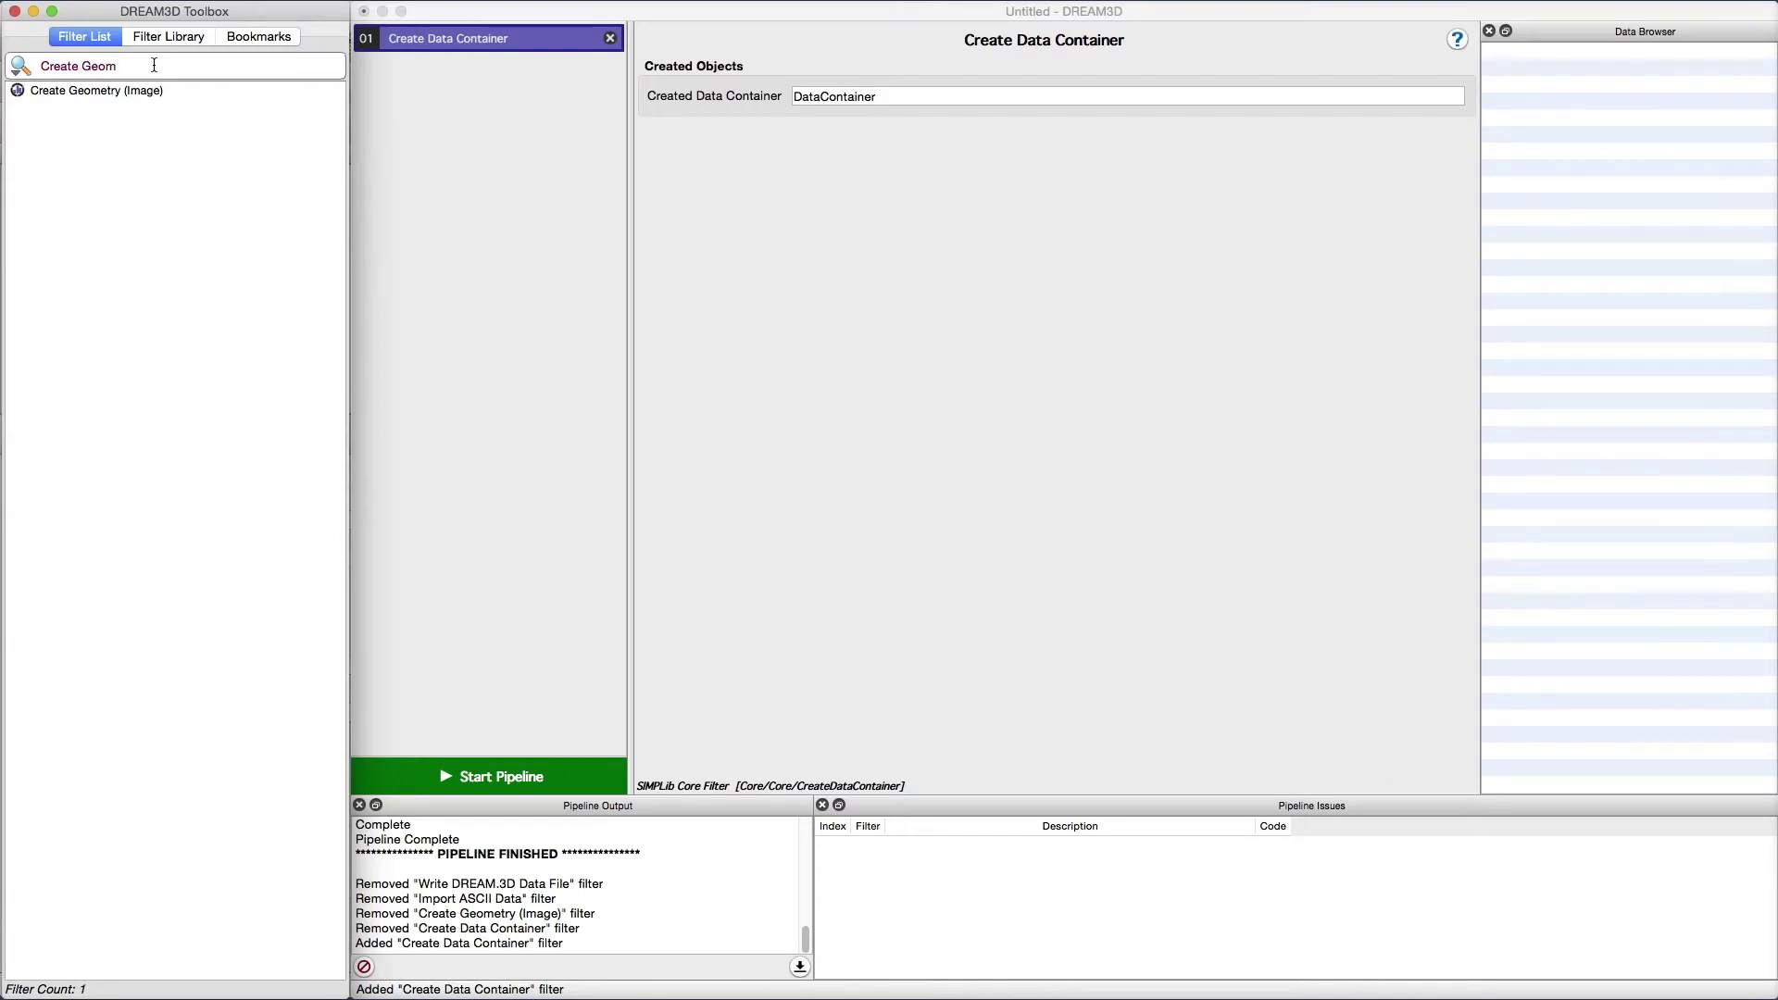
{"action": "left_click", "coordinate": [146, 92]}
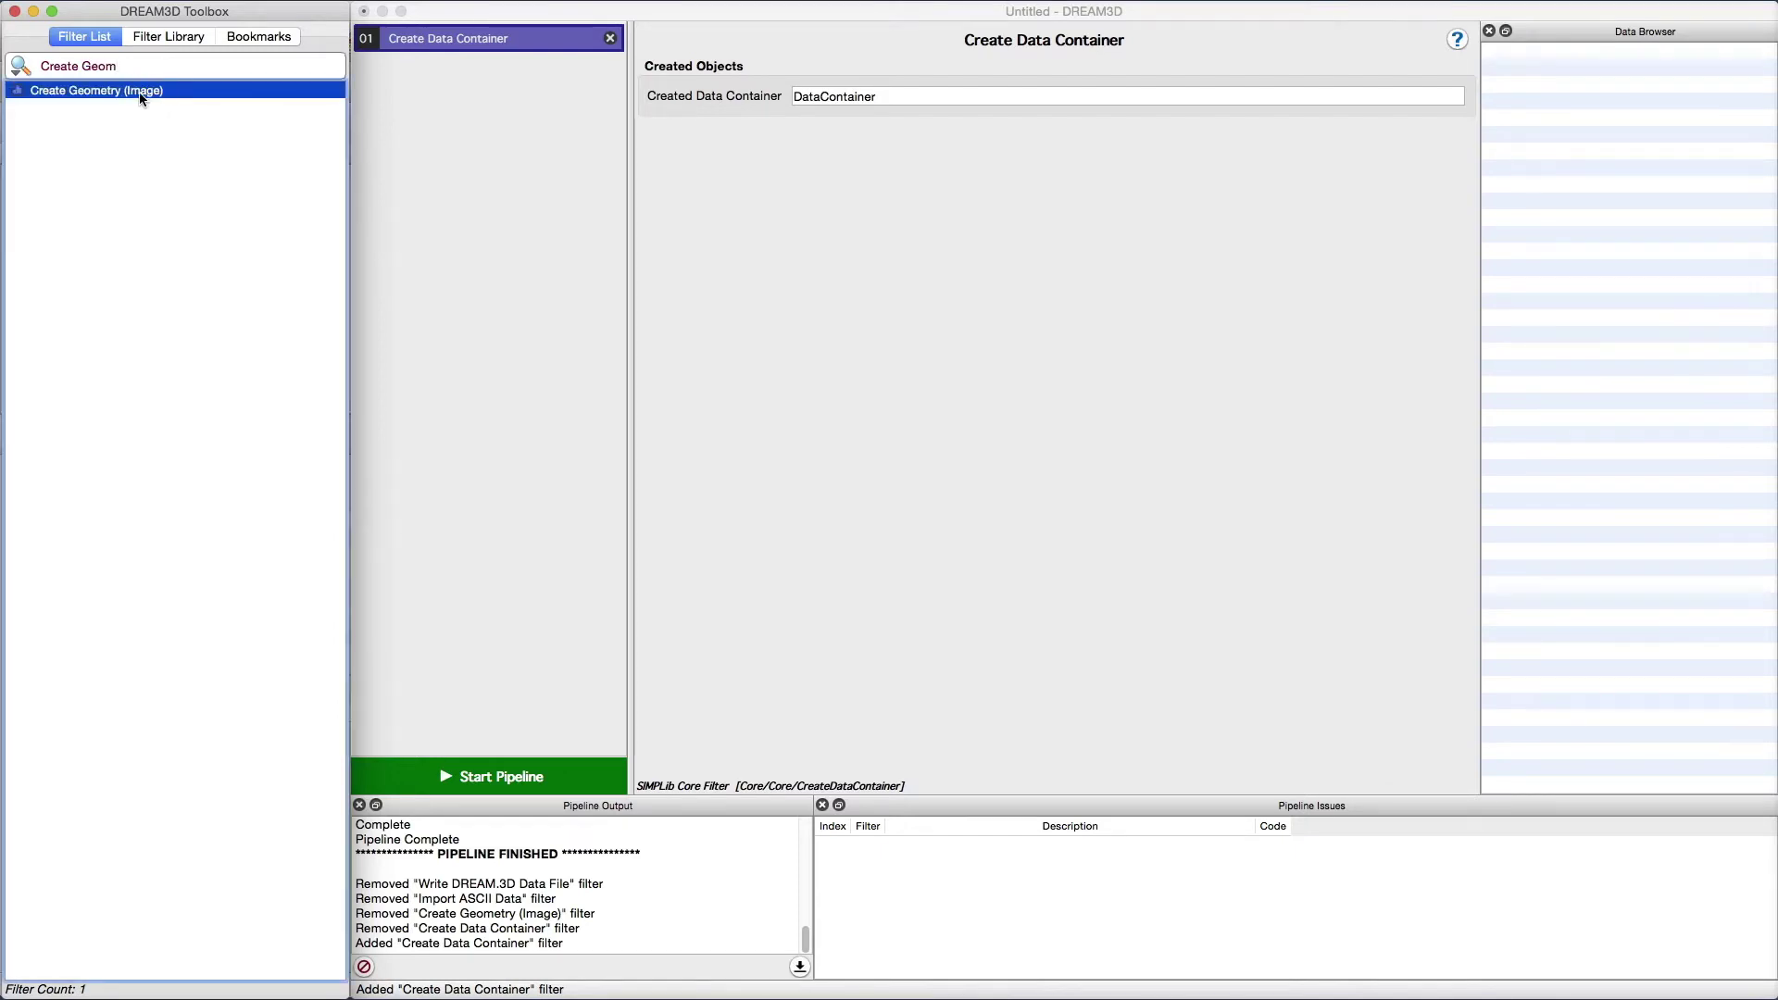
{"action": "left_click_drag", "start_coordinate": [139, 91], "coordinate": [488, 105]}
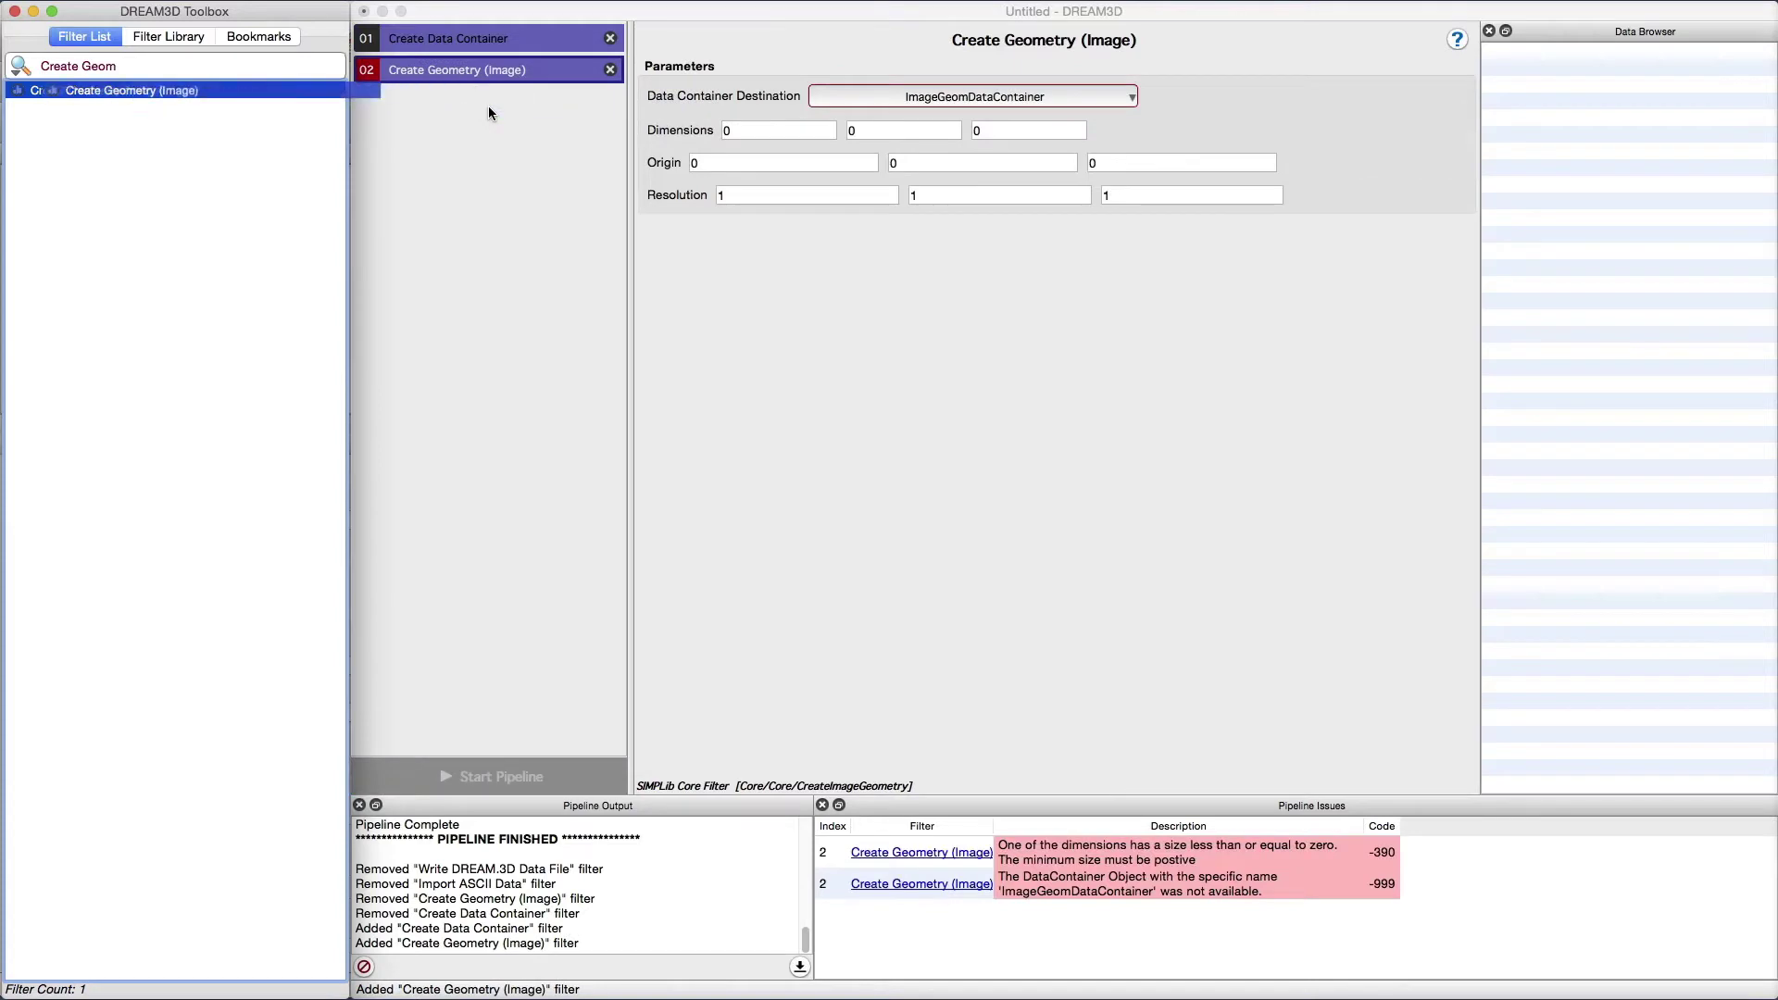
- Set the image geometry dimensions to 216×216×216 with DataContainer as the destination
{"action": "left_click", "coordinate": [747, 127]}
{"action": "type", "text": "216"}
{"action": "key", "text": "Tab"}
{"action": "type", "text": "216"}
{"action": "key", "text": "Tab"}
{"action": "type", "text": "216"}
{"action": "key", "text": "Tab"}
{"action": "left_click", "coordinate": [903, 96]}
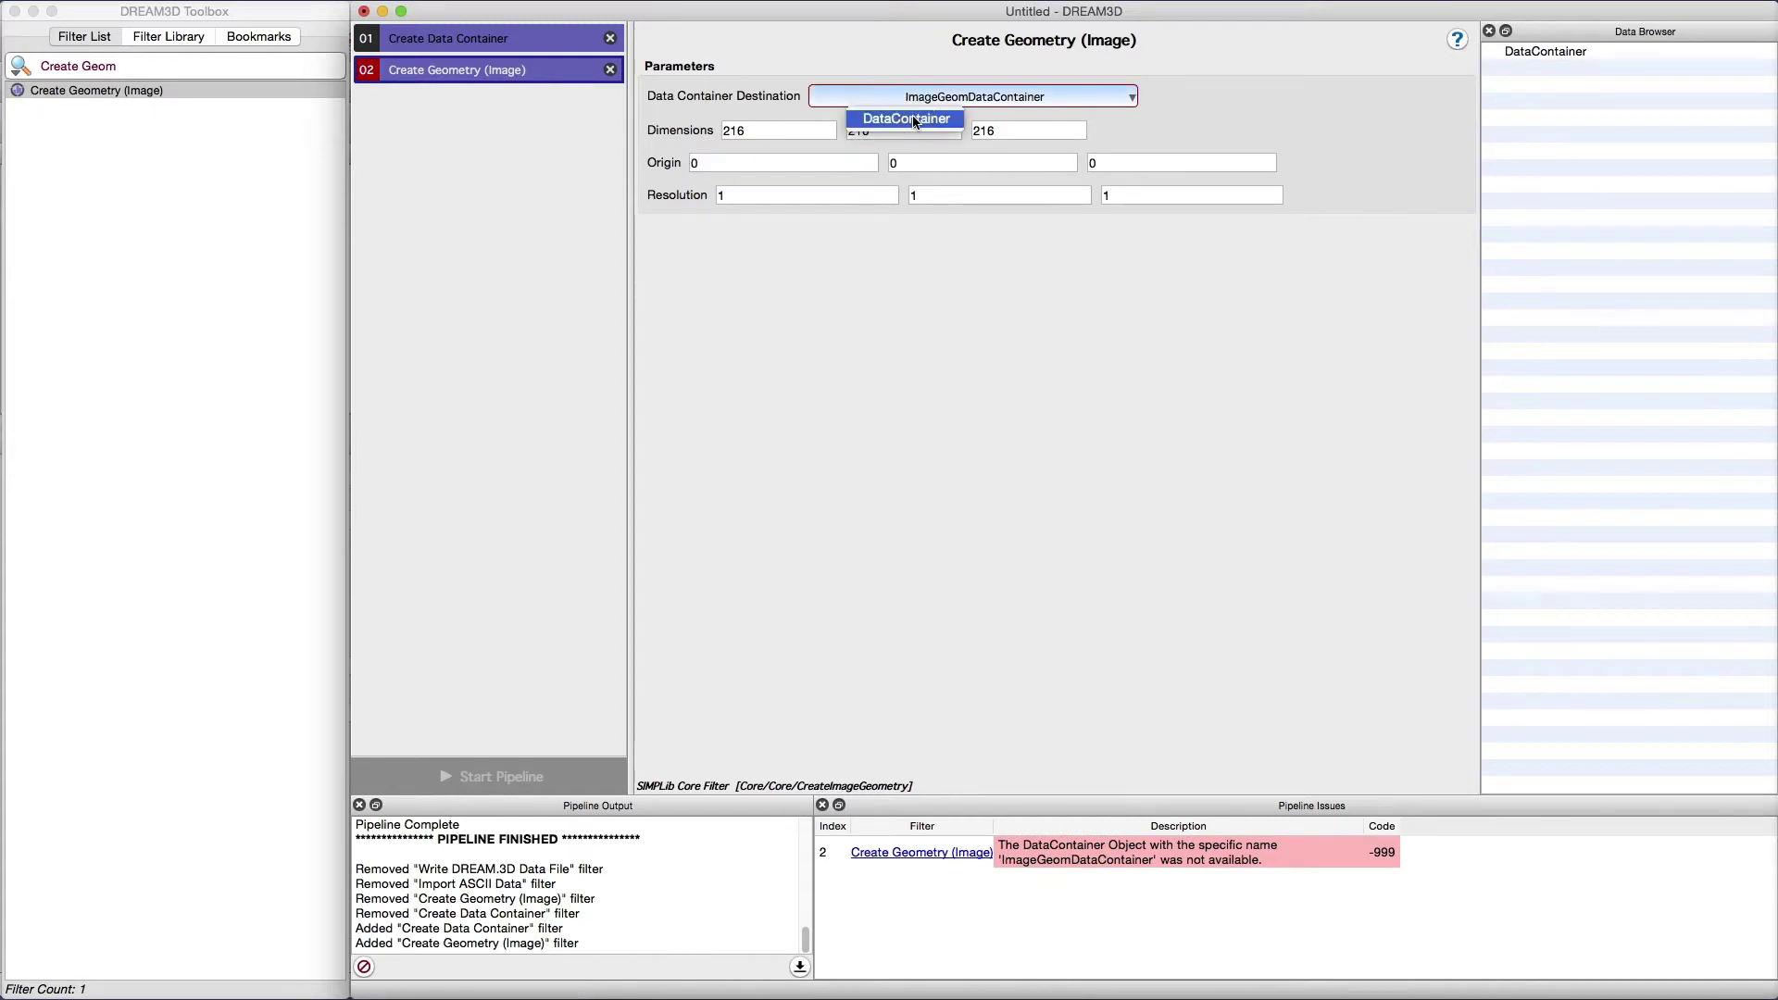
{"action": "left_click", "coordinate": [913, 115]}
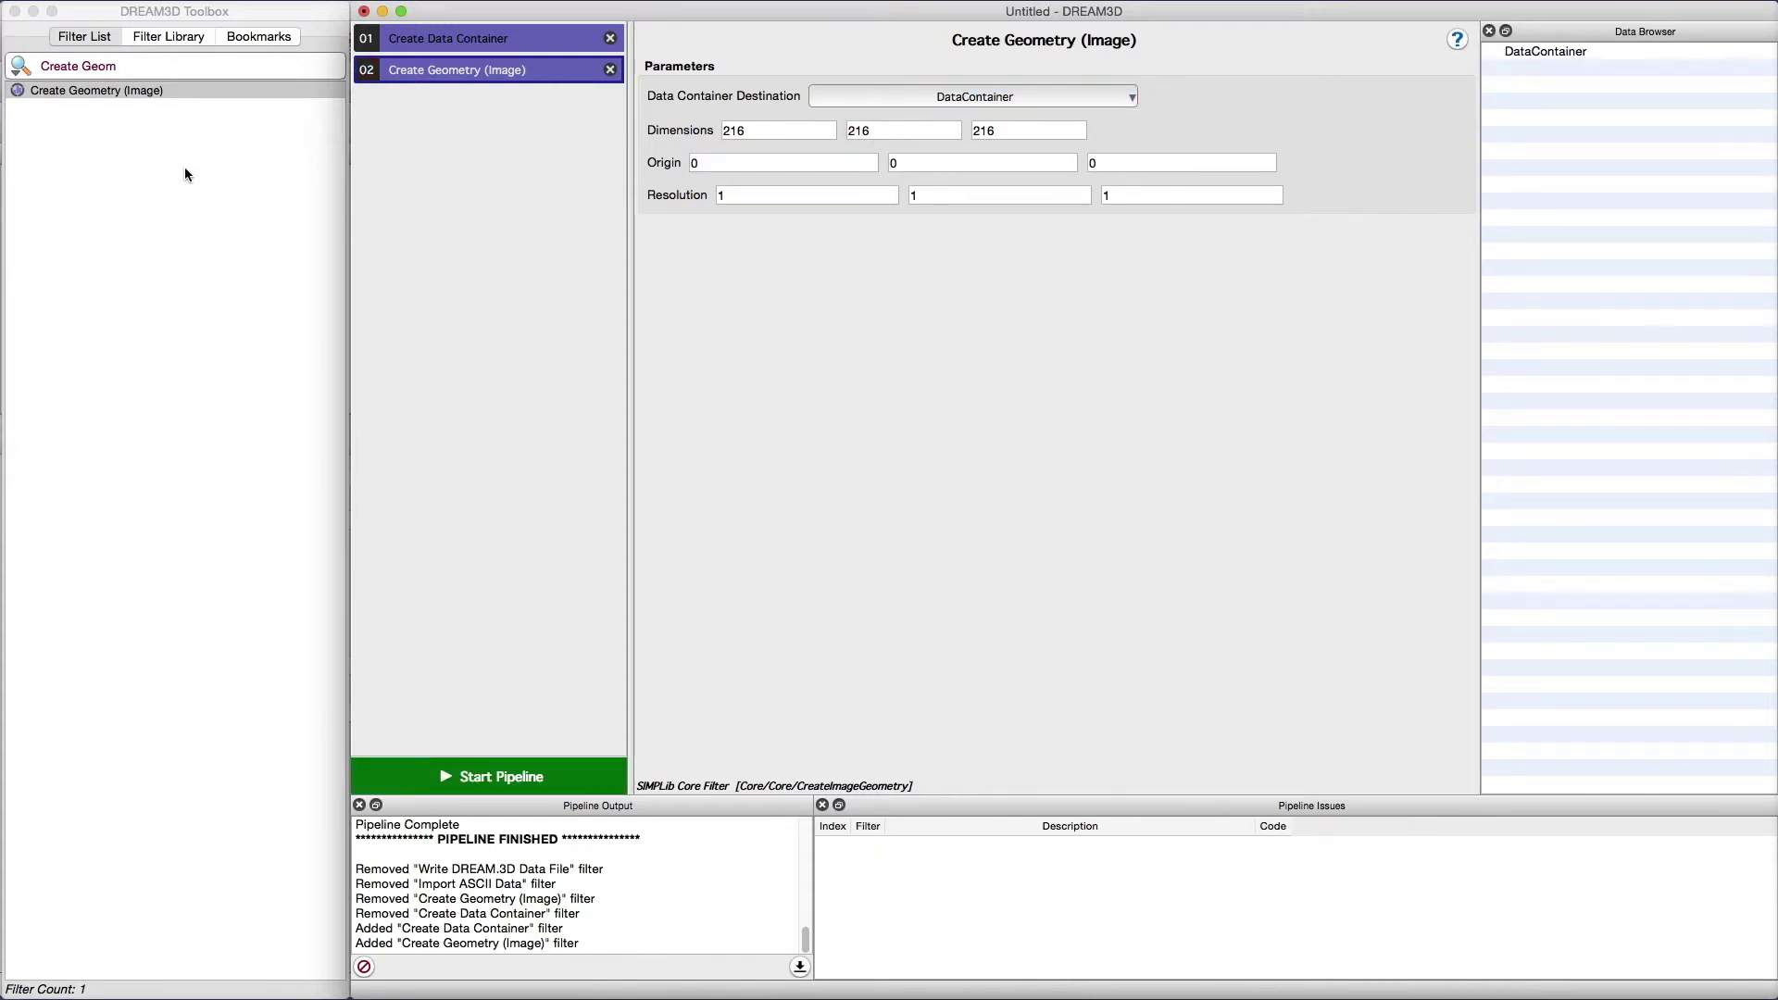
{"action": "left_click", "coordinate": [104, 65]}
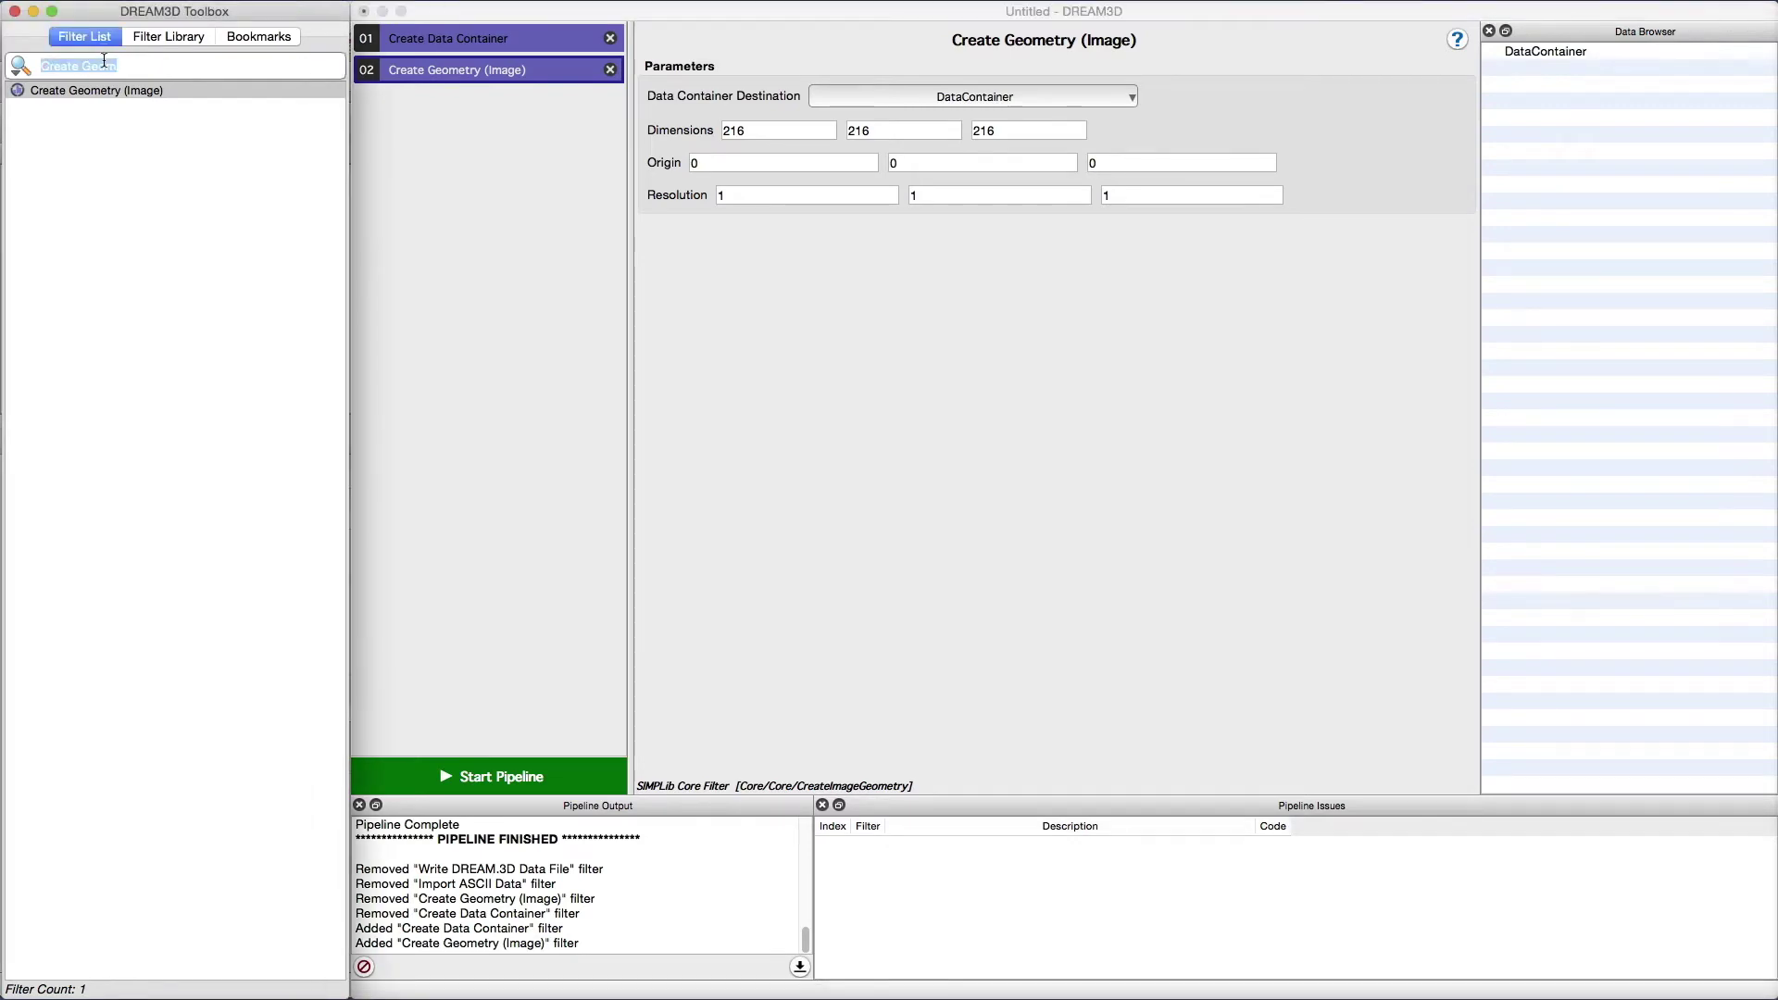
- Add Import ASCII Data as the third filter and load fft.txt into its import wizard
{"action": "type", "text": "Import ASCII"}
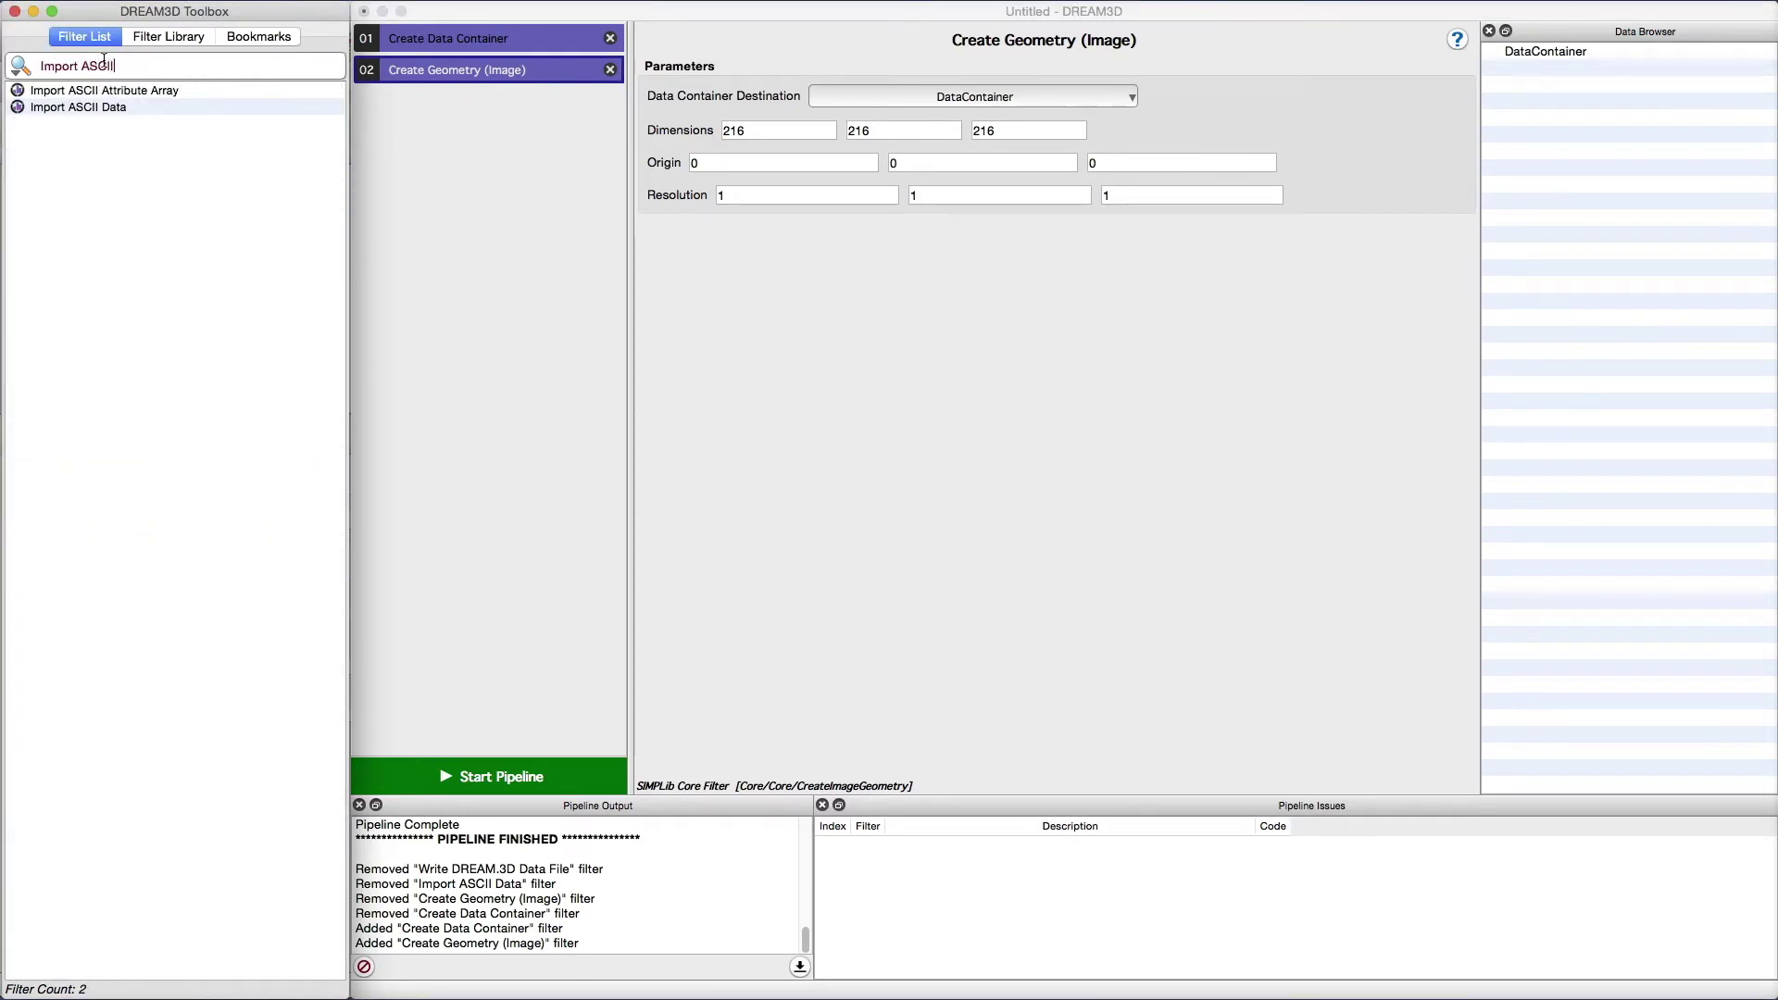
{"action": "double_click", "coordinate": [118, 107]}
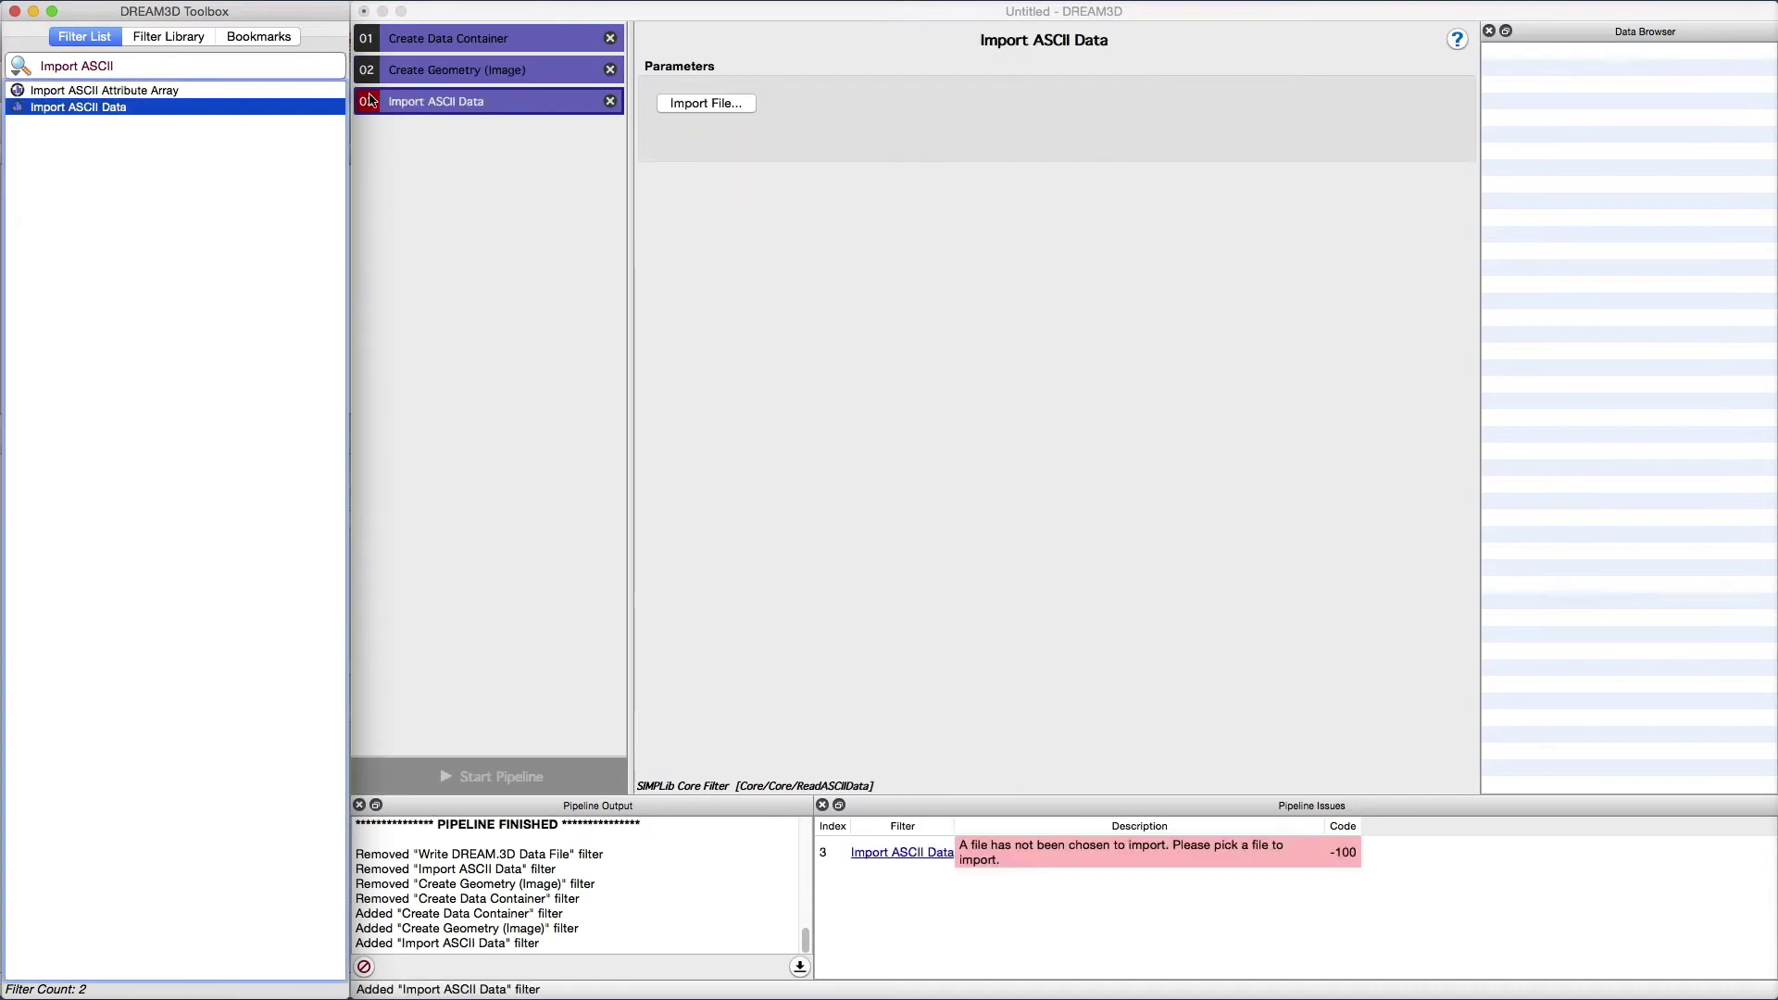
{"action": "left_click", "coordinate": [697, 103]}
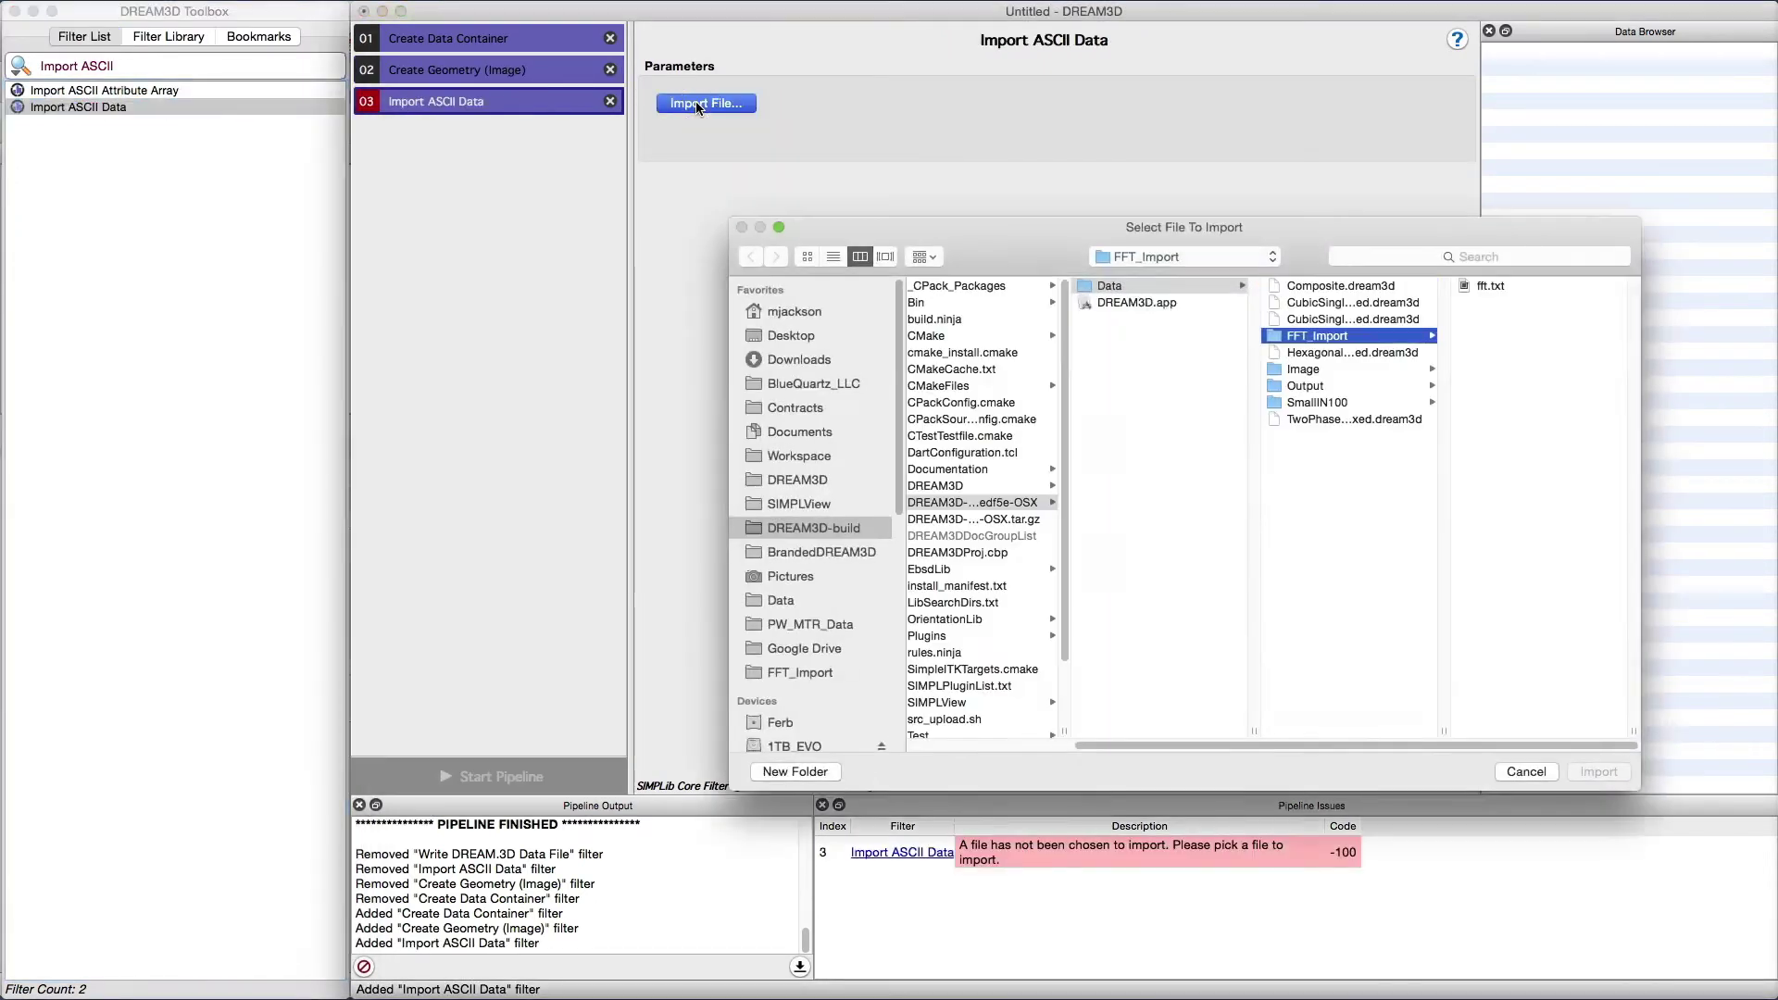
{"action": "left_click", "coordinate": [1488, 286]}
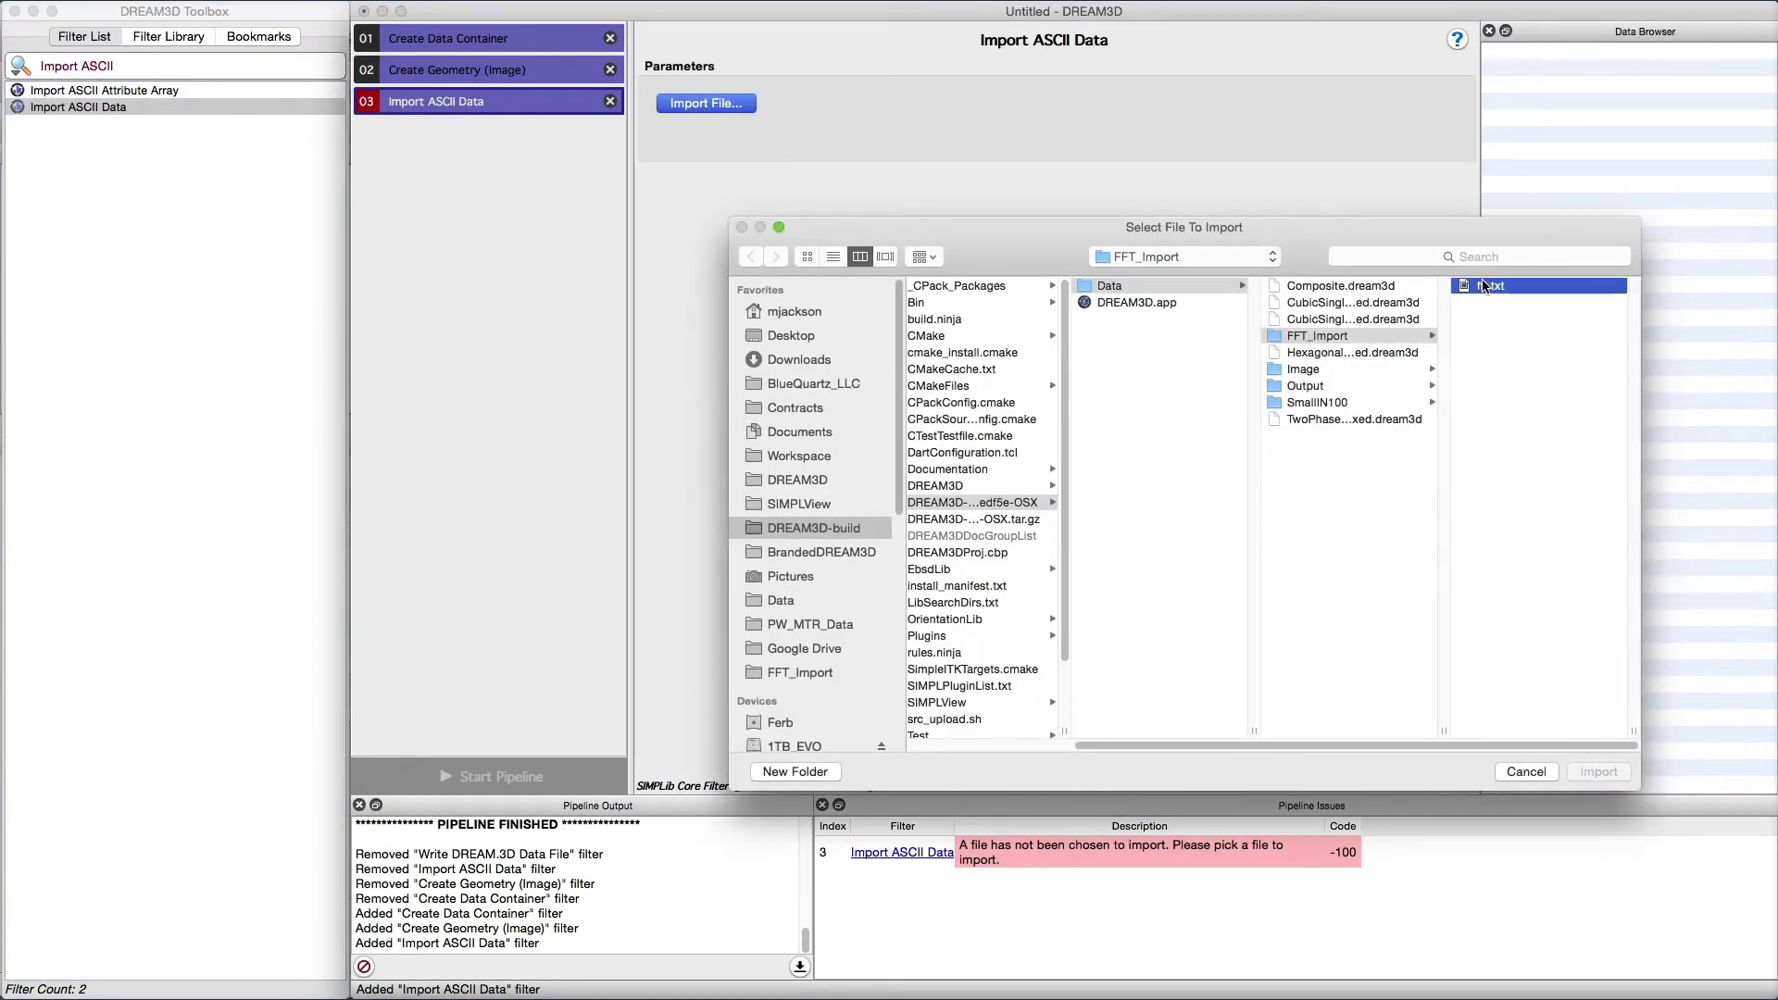
{"action": "left_click", "coordinate": [1598, 770]}
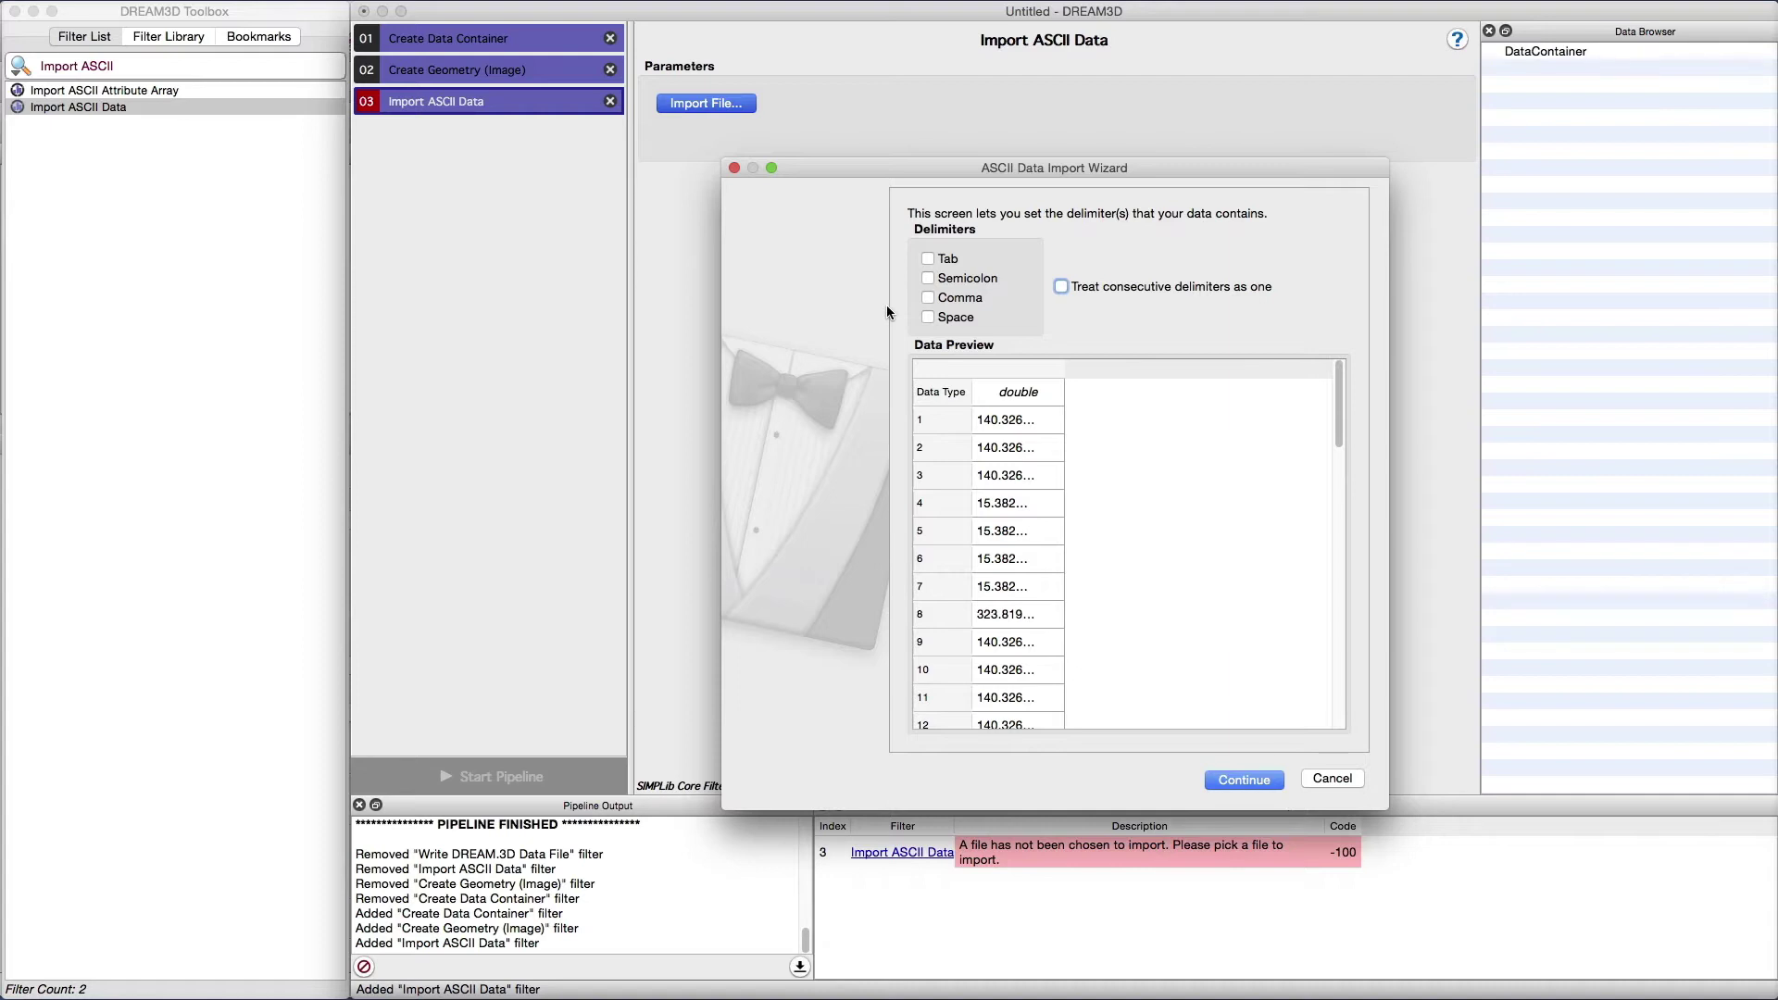
- Use Tab as the delimiter so fft.txt splits into four double columns, then continue to formatting
{"action": "scroll", "coordinate": [1025, 505], "scroll_direction": "down", "scroll_amount": 8}
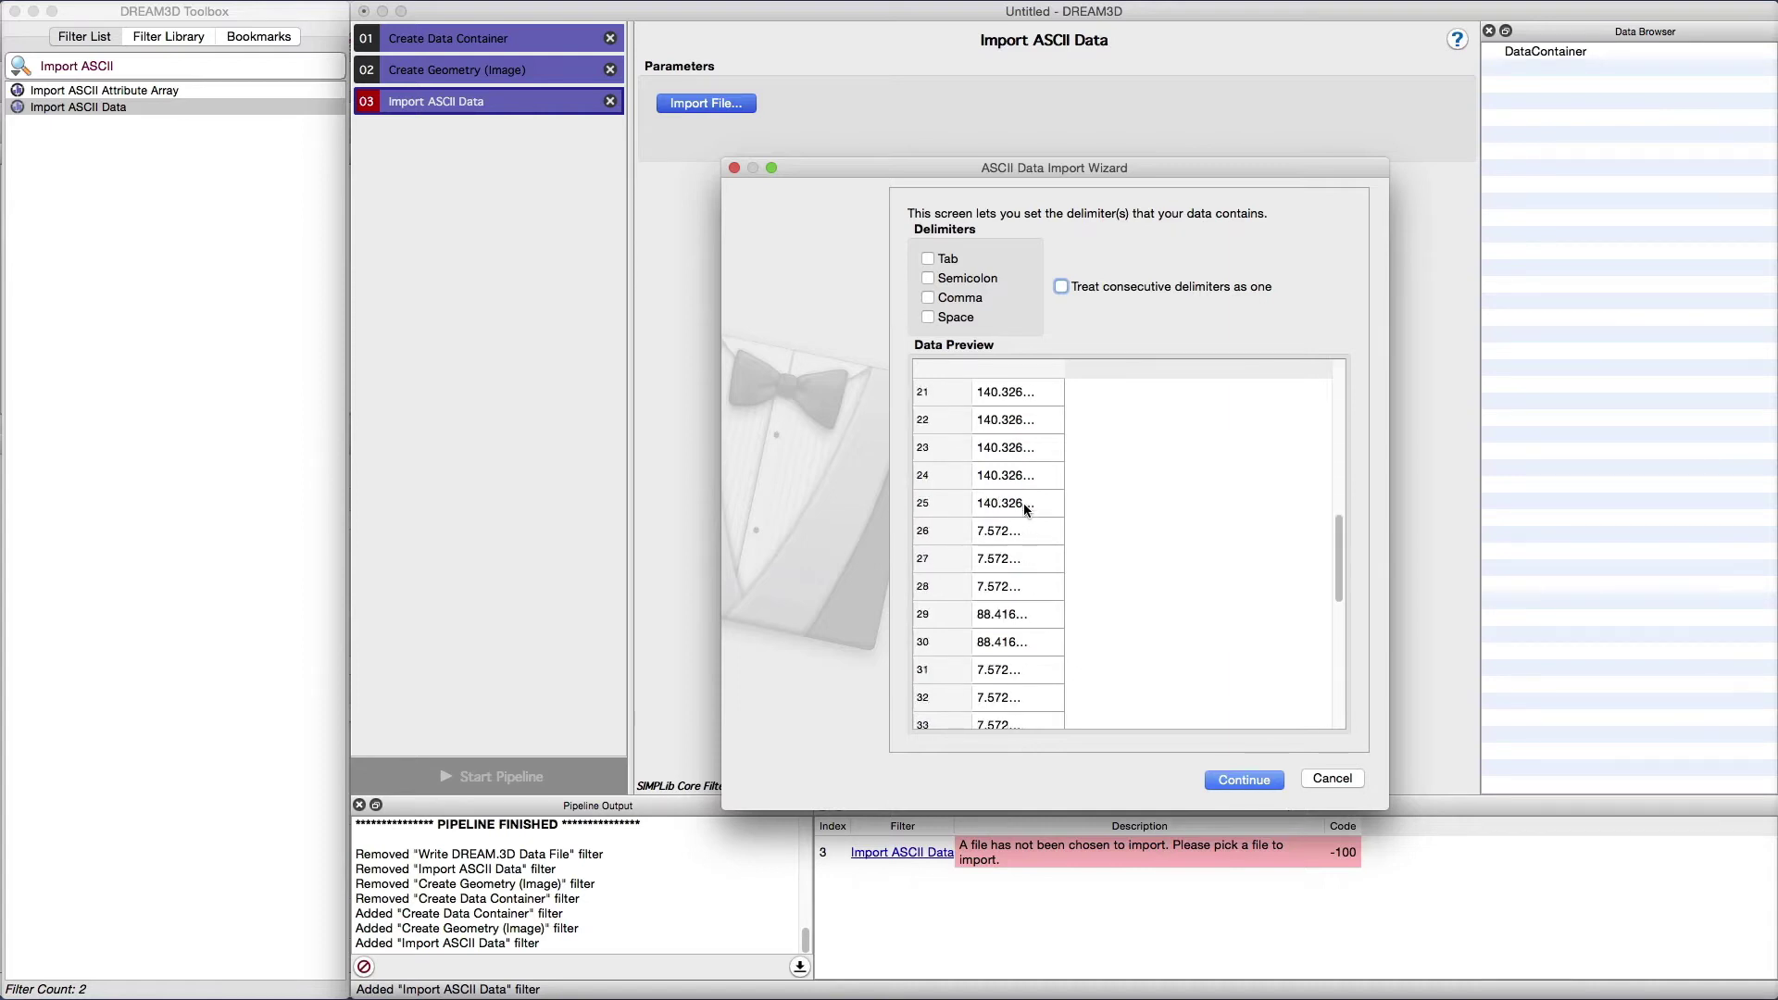
{"action": "scroll", "coordinate": [1024, 504], "scroll_direction": "up", "scroll_amount": 8}
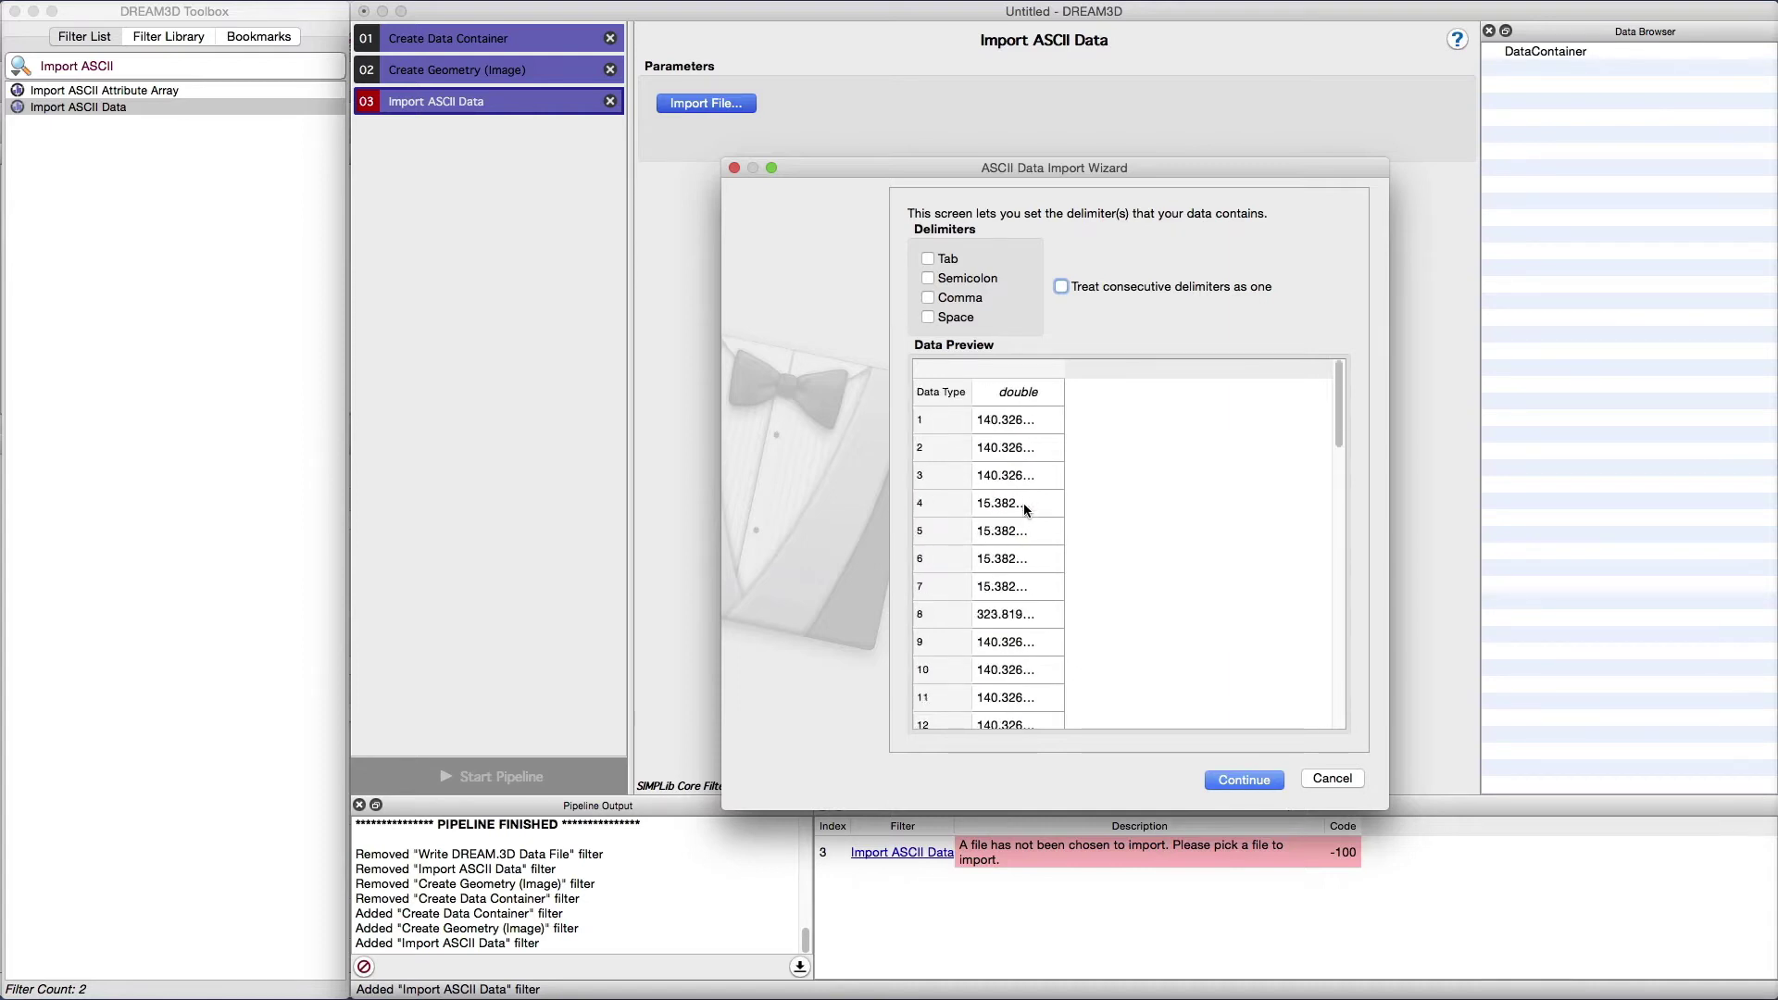
{"action": "left_click", "coordinate": [928, 258]}
{"action": "scroll", "coordinate": [1191, 542], "scroll_direction": "down", "scroll_amount": 6}
{"action": "scroll", "coordinate": [1189, 537], "scroll_direction": "down", "scroll_amount": 3}
{"action": "scroll", "coordinate": [1187, 537], "scroll_direction": "up", "scroll_amount": 6}
{"action": "left_click", "coordinate": [1063, 725]}
{"action": "left_click_drag", "start_coordinate": [1063, 725], "coordinate": [963, 720]}
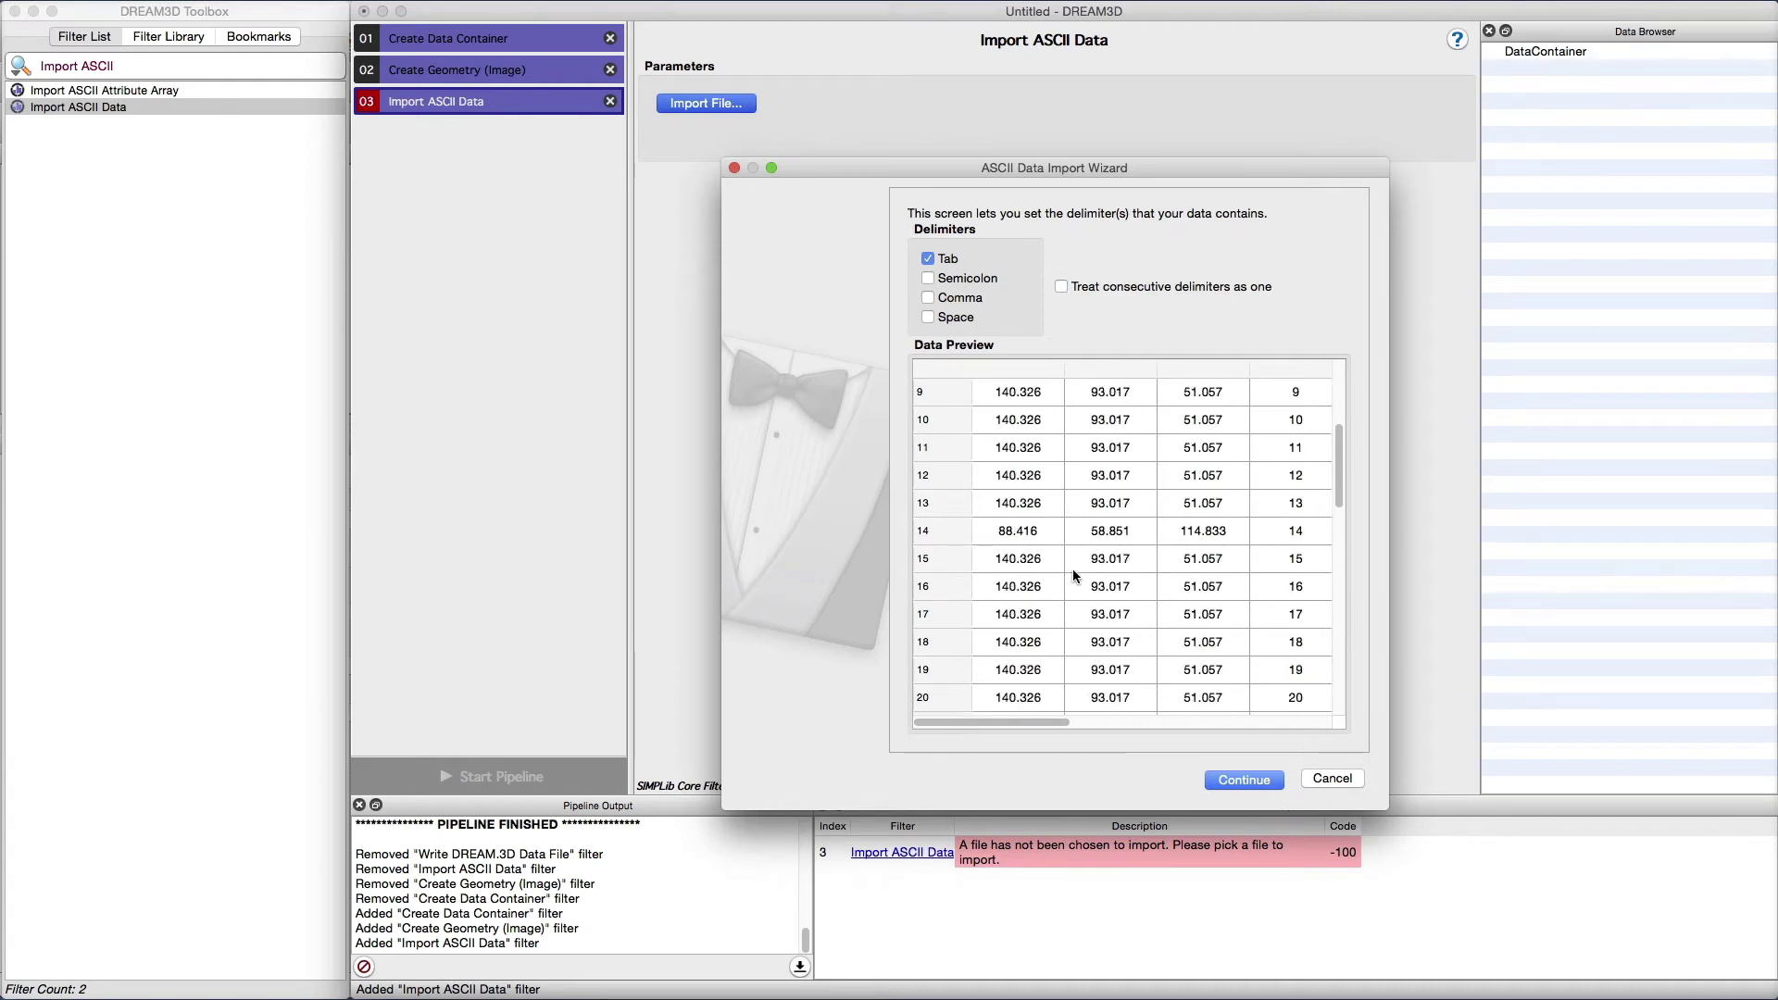
{"action": "scroll", "coordinate": [1073, 573], "scroll_direction": "up", "scroll_amount": 4}
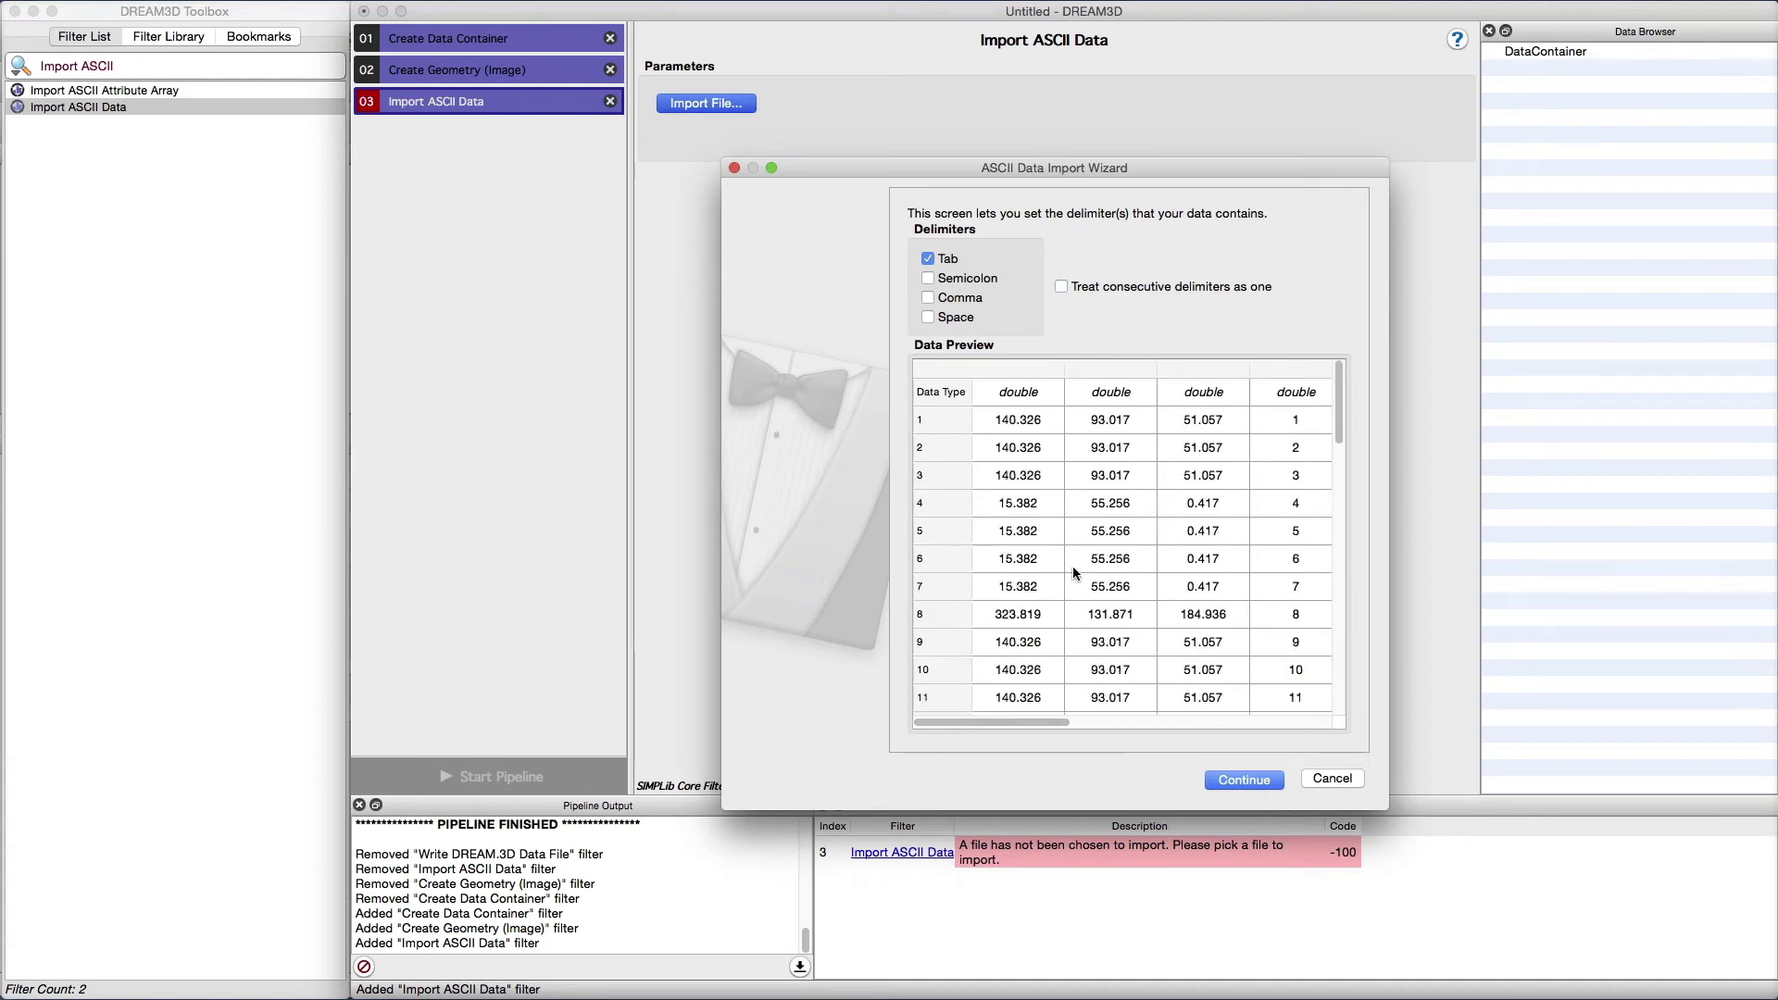
{"action": "left_click", "coordinate": [1244, 780]}
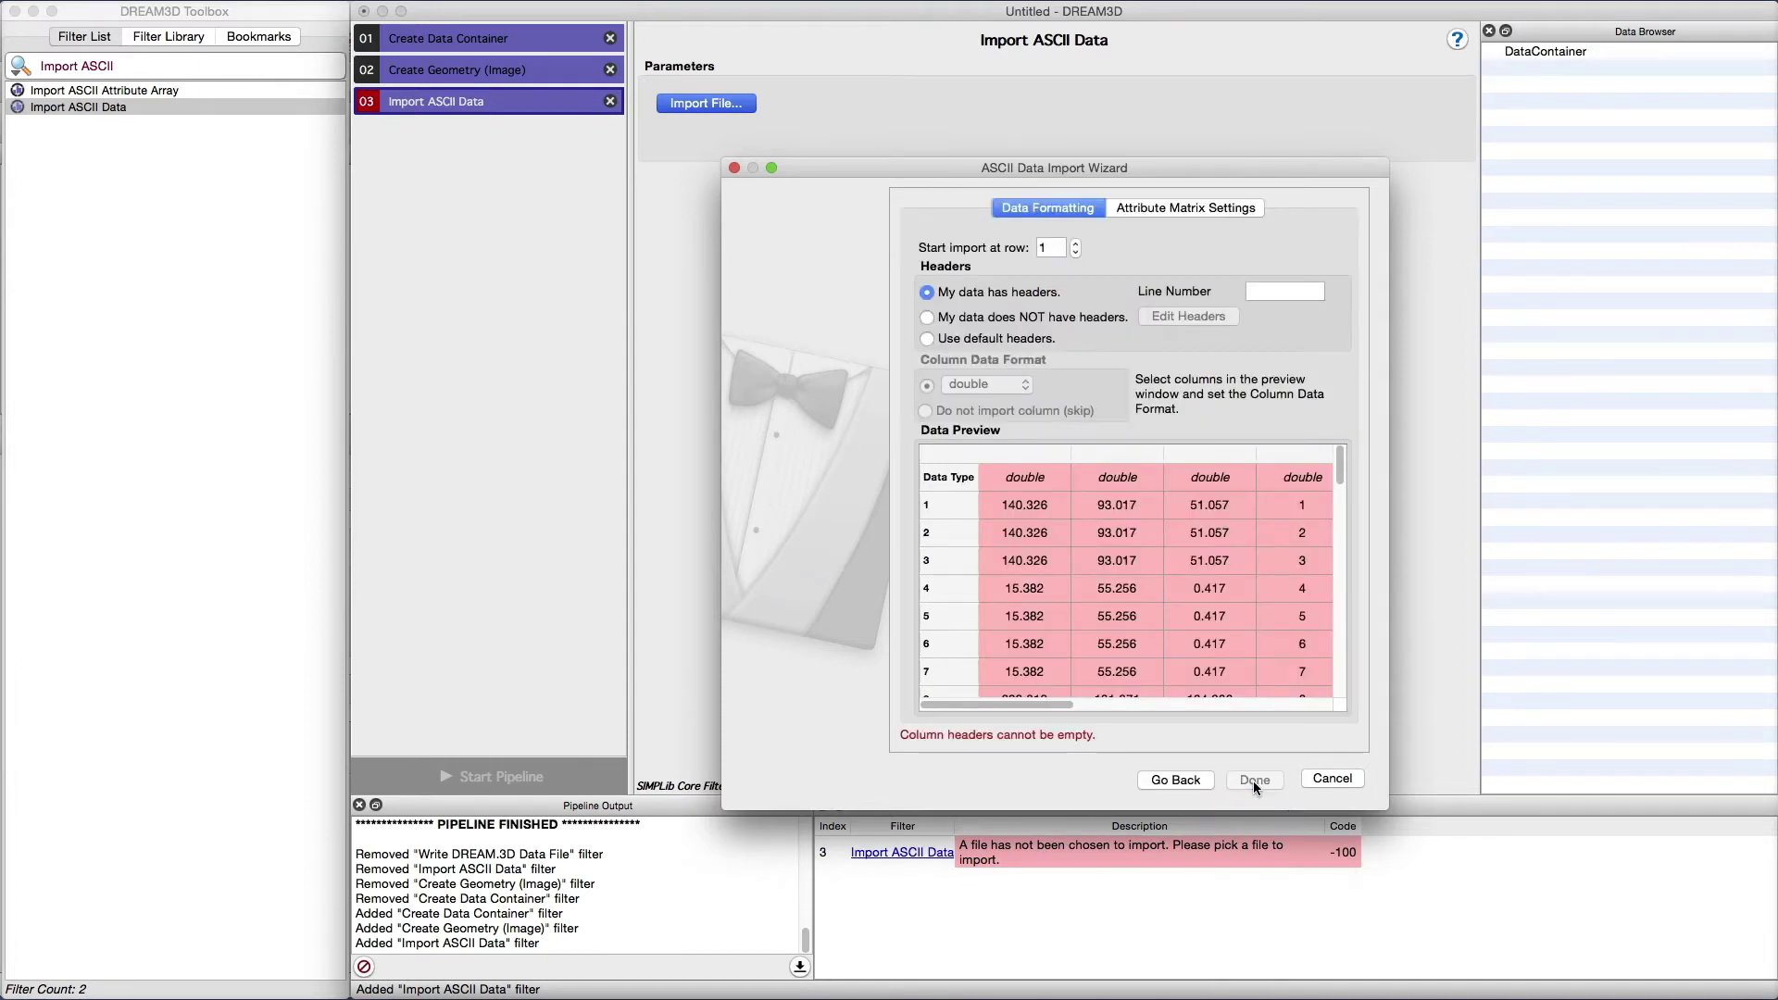
- Choose 'My data does NOT have headers' on the Data Formatting page
{"action": "left_click", "coordinate": [1045, 246]}
{"action": "left_click", "coordinate": [989, 295]}
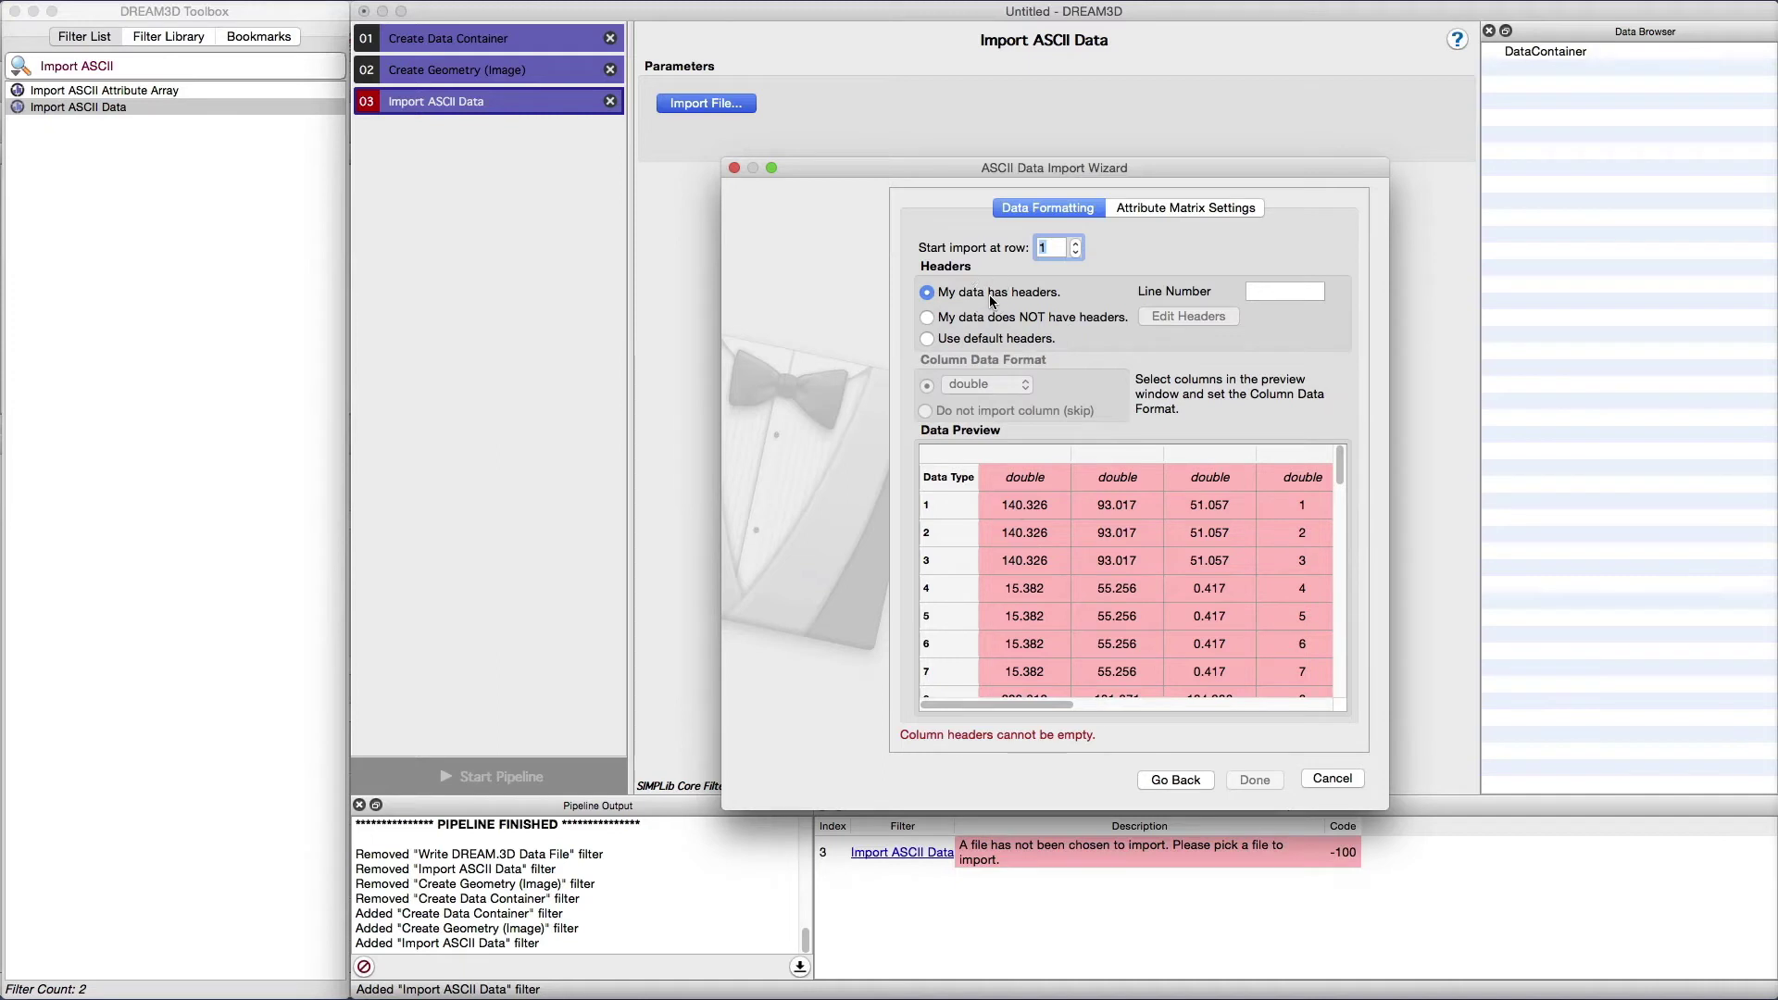
{"action": "left_click", "coordinate": [1276, 294]}
{"action": "left_click", "coordinate": [929, 318]}
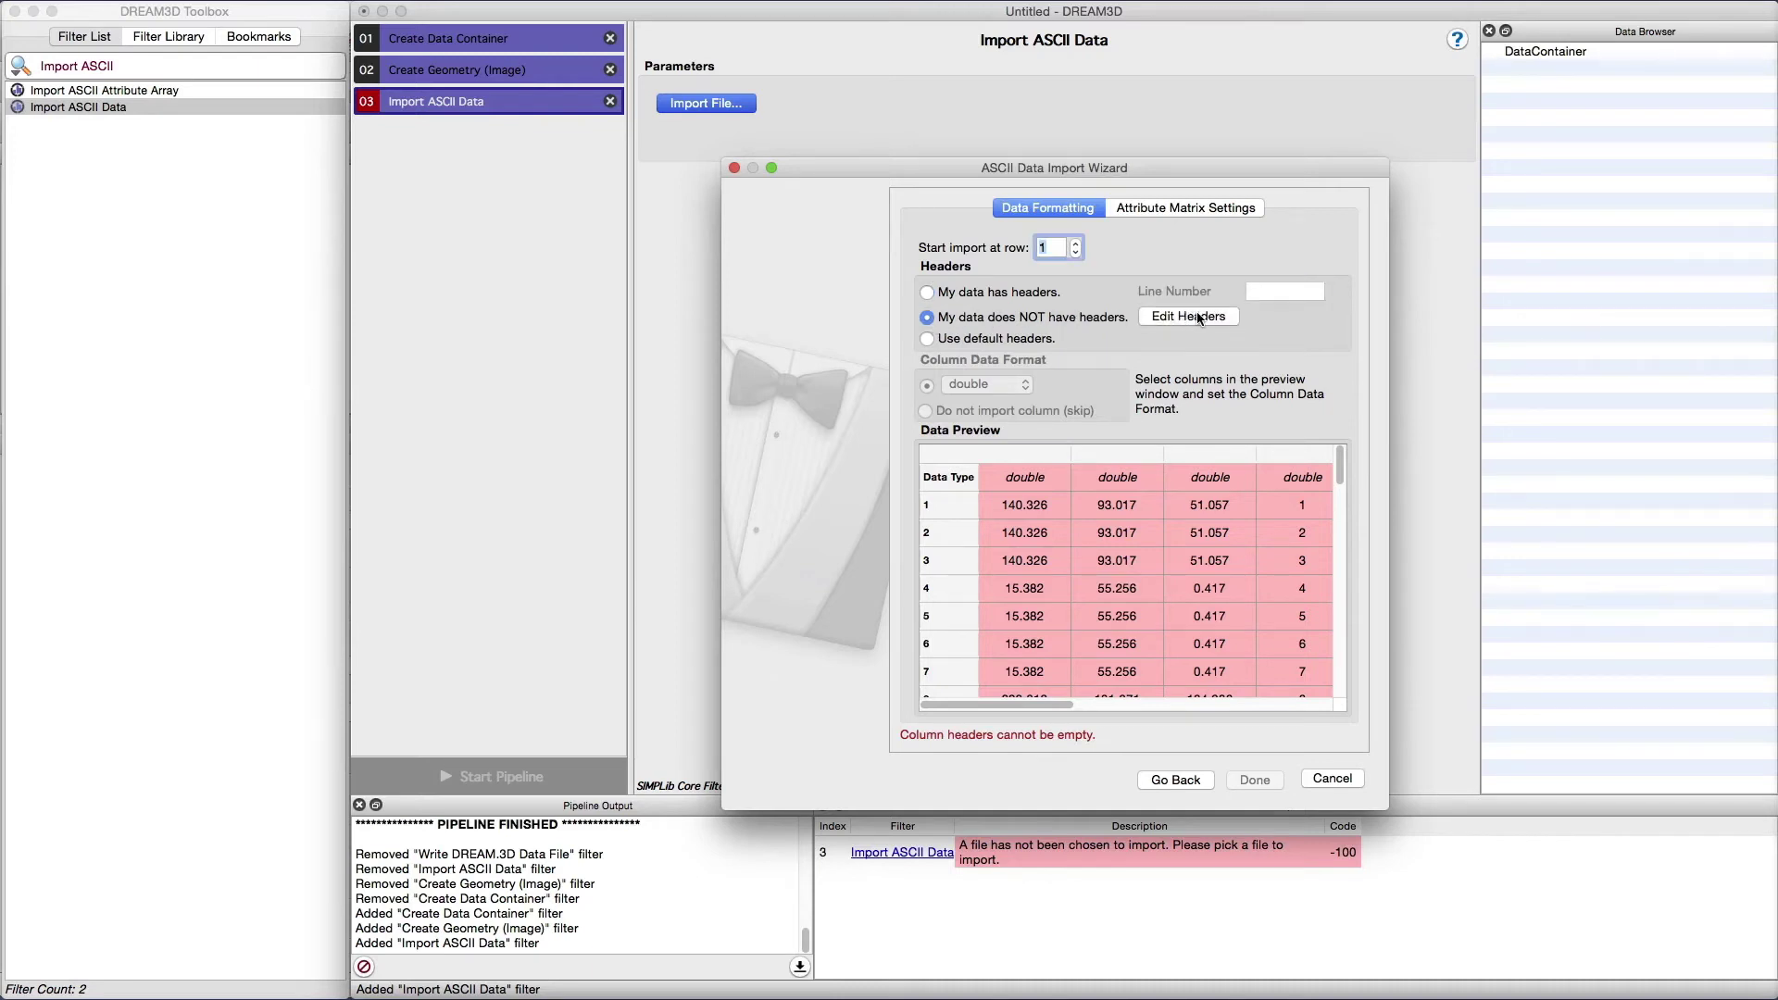
- Name the first three columns phi1, Phi and phi2
{"action": "left_click", "coordinate": [1230, 316]}
{"action": "type", "text": "phi1"}
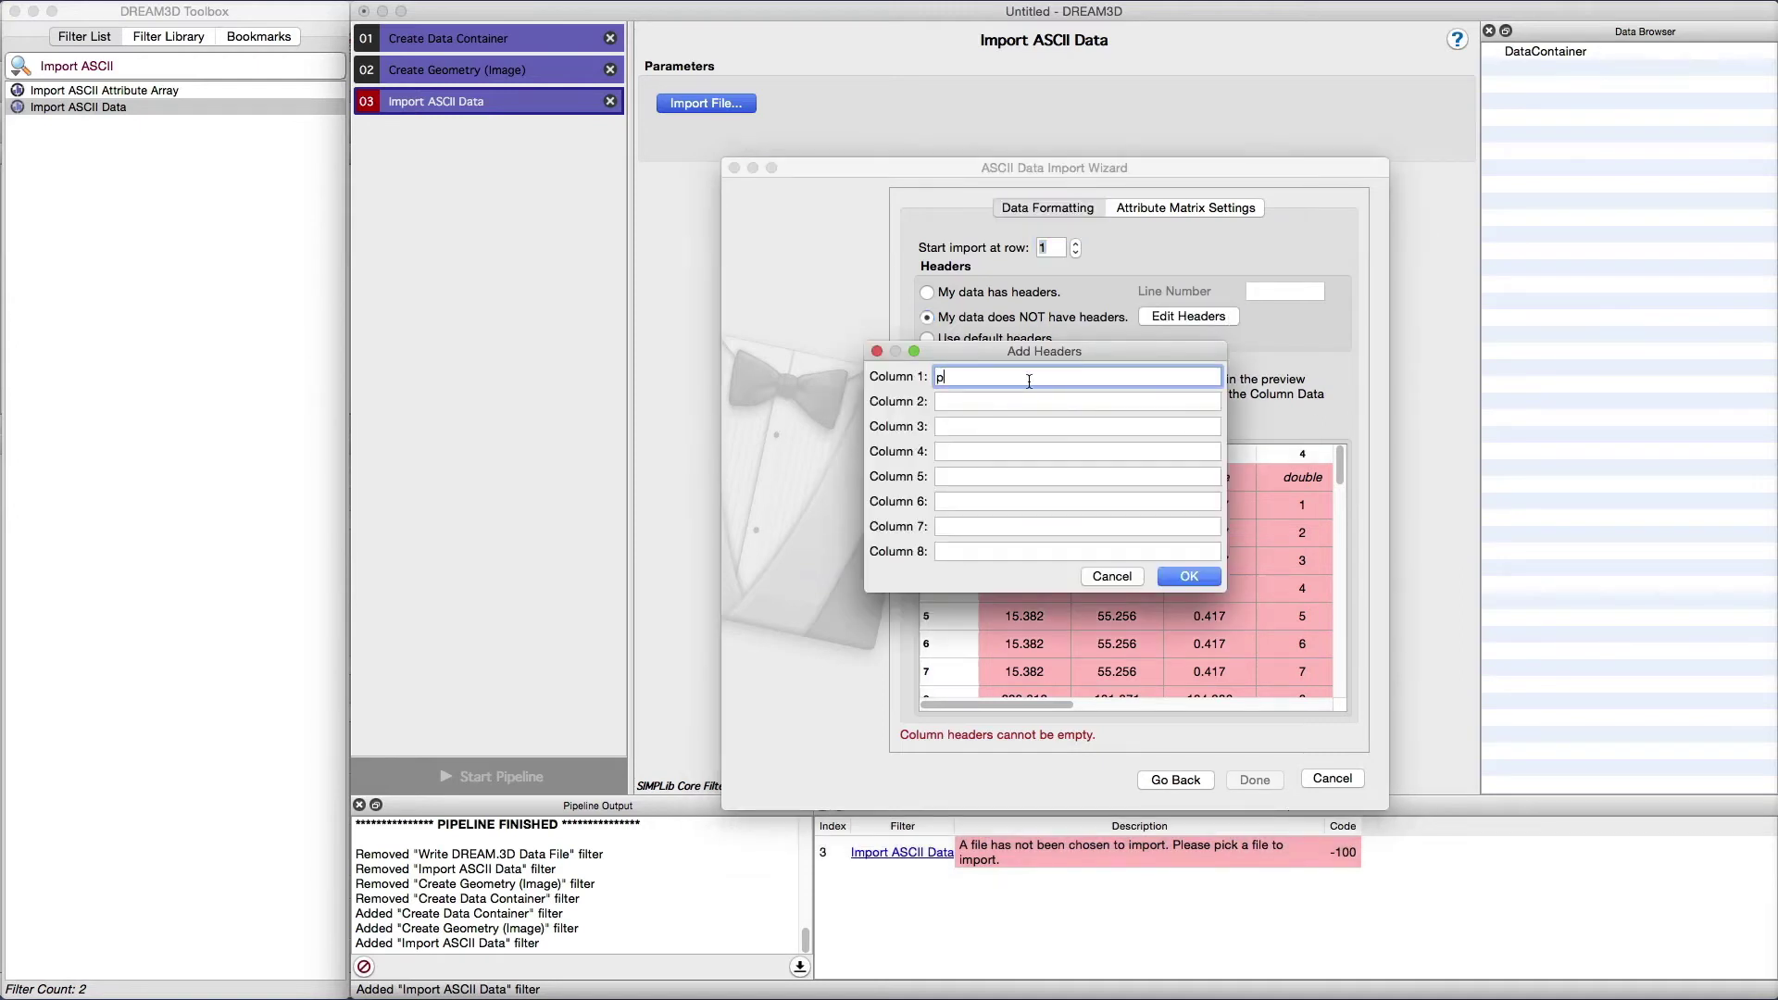
{"action": "key", "text": "Tab"}
{"action": "type", "text": "Phi"}
{"action": "key", "text": "Tab"}
{"action": "type", "text": "phi2"}
{"action": "key", "text": "Tab"}
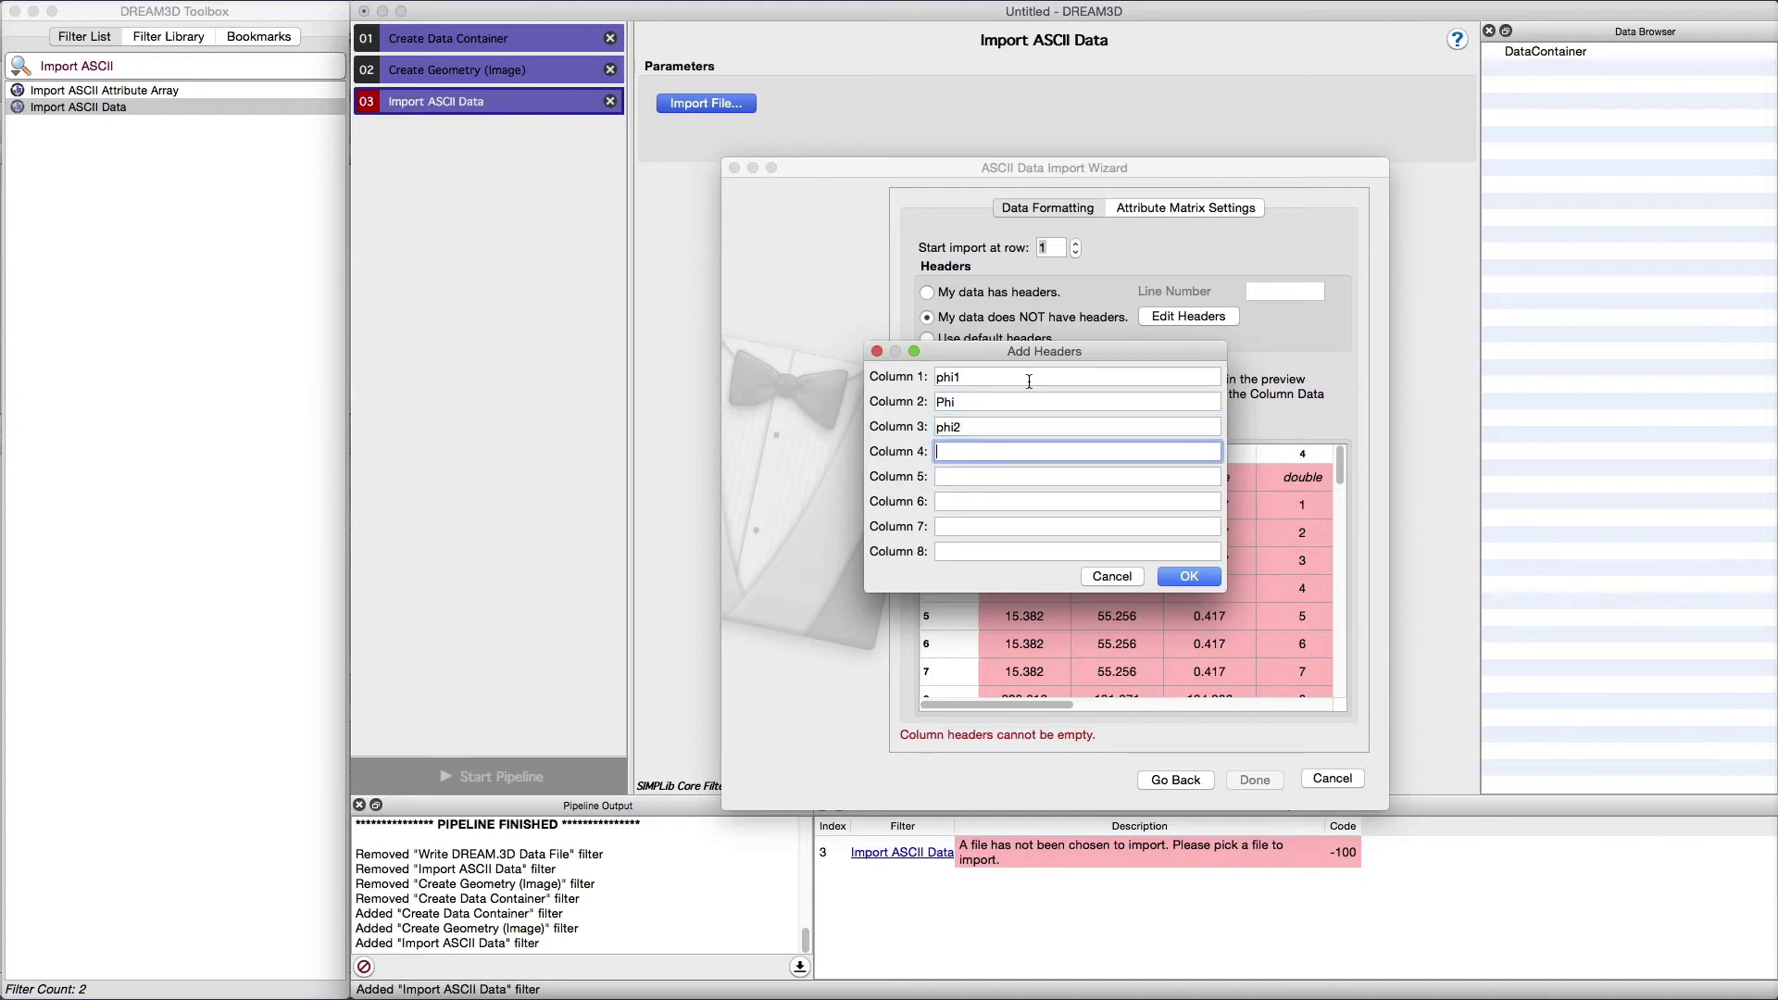
- Name the remaining columns x, y, z, FeatureIds and Phases and confirm the headers
{"action": "type", "text": "x"}
{"action": "key", "text": "Tab"}
{"action": "type", "text": "y"}
{"action": "key", "text": "Tab"}
{"action": "type", "text": "z"}
{"action": "key", "text": "Tab"}
{"action": "type", "text": "Feat"}
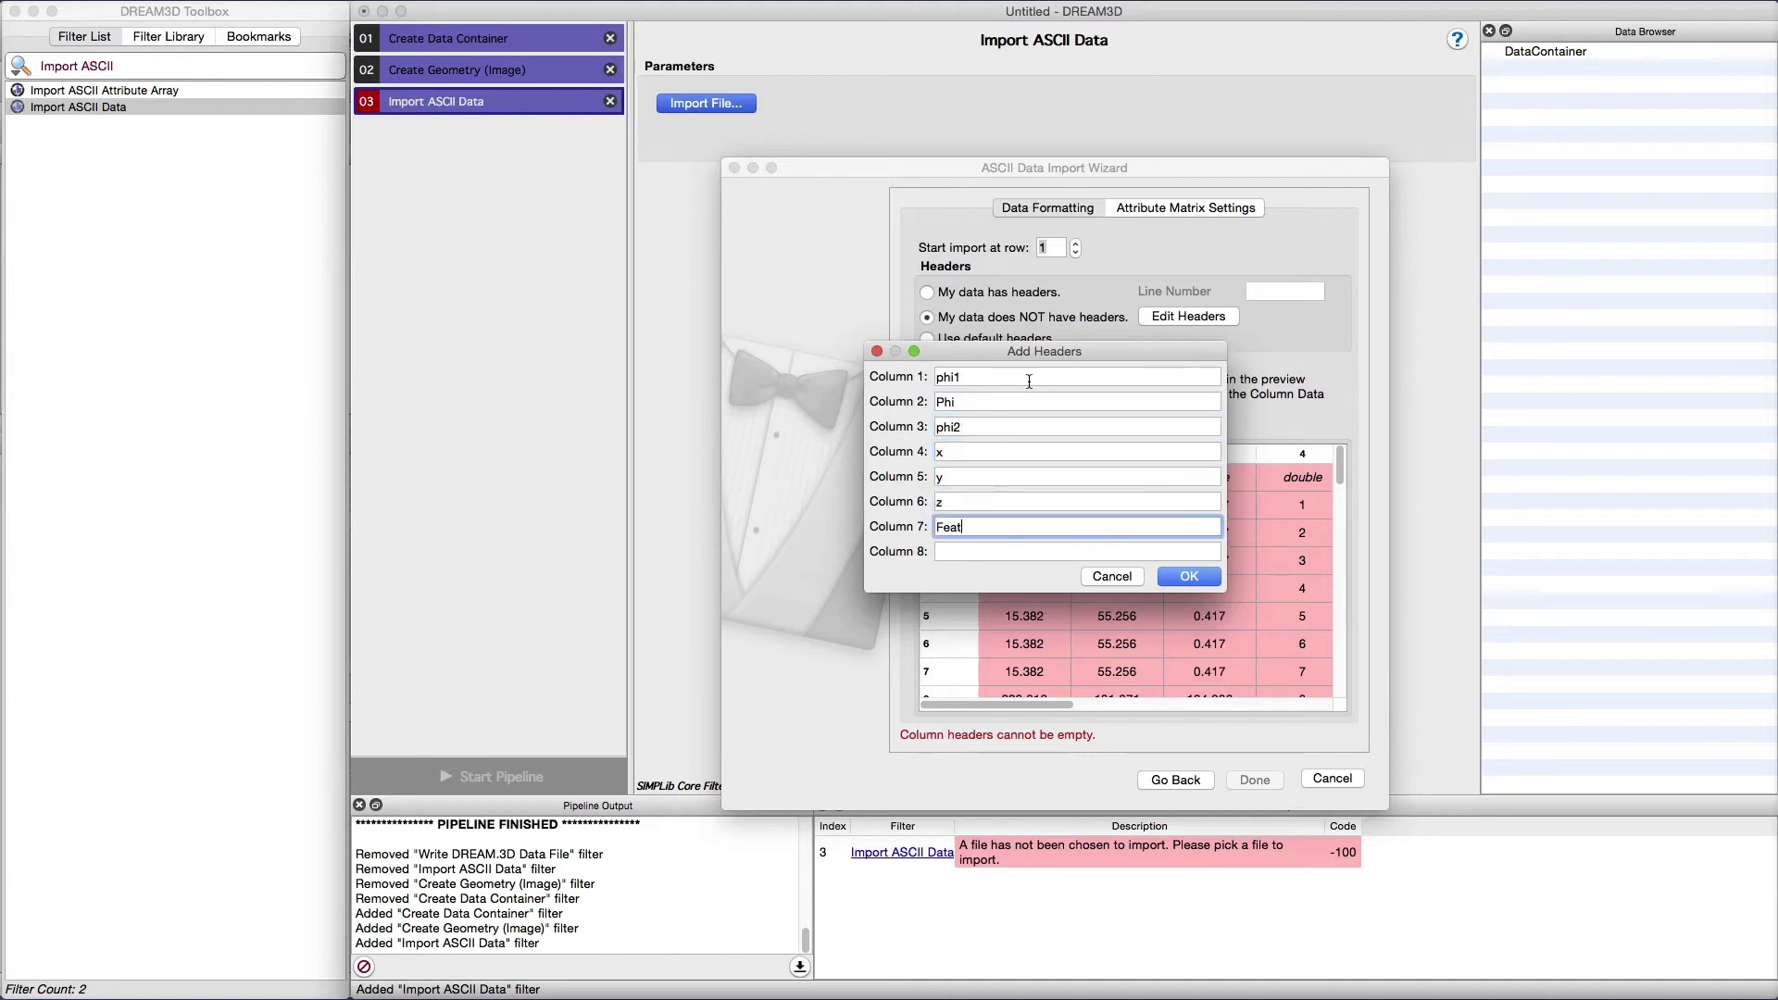
{"action": "type", "text": "ureIds"}
{"action": "key", "text": "Tab"}
{"action": "type", "text": "Phases"}
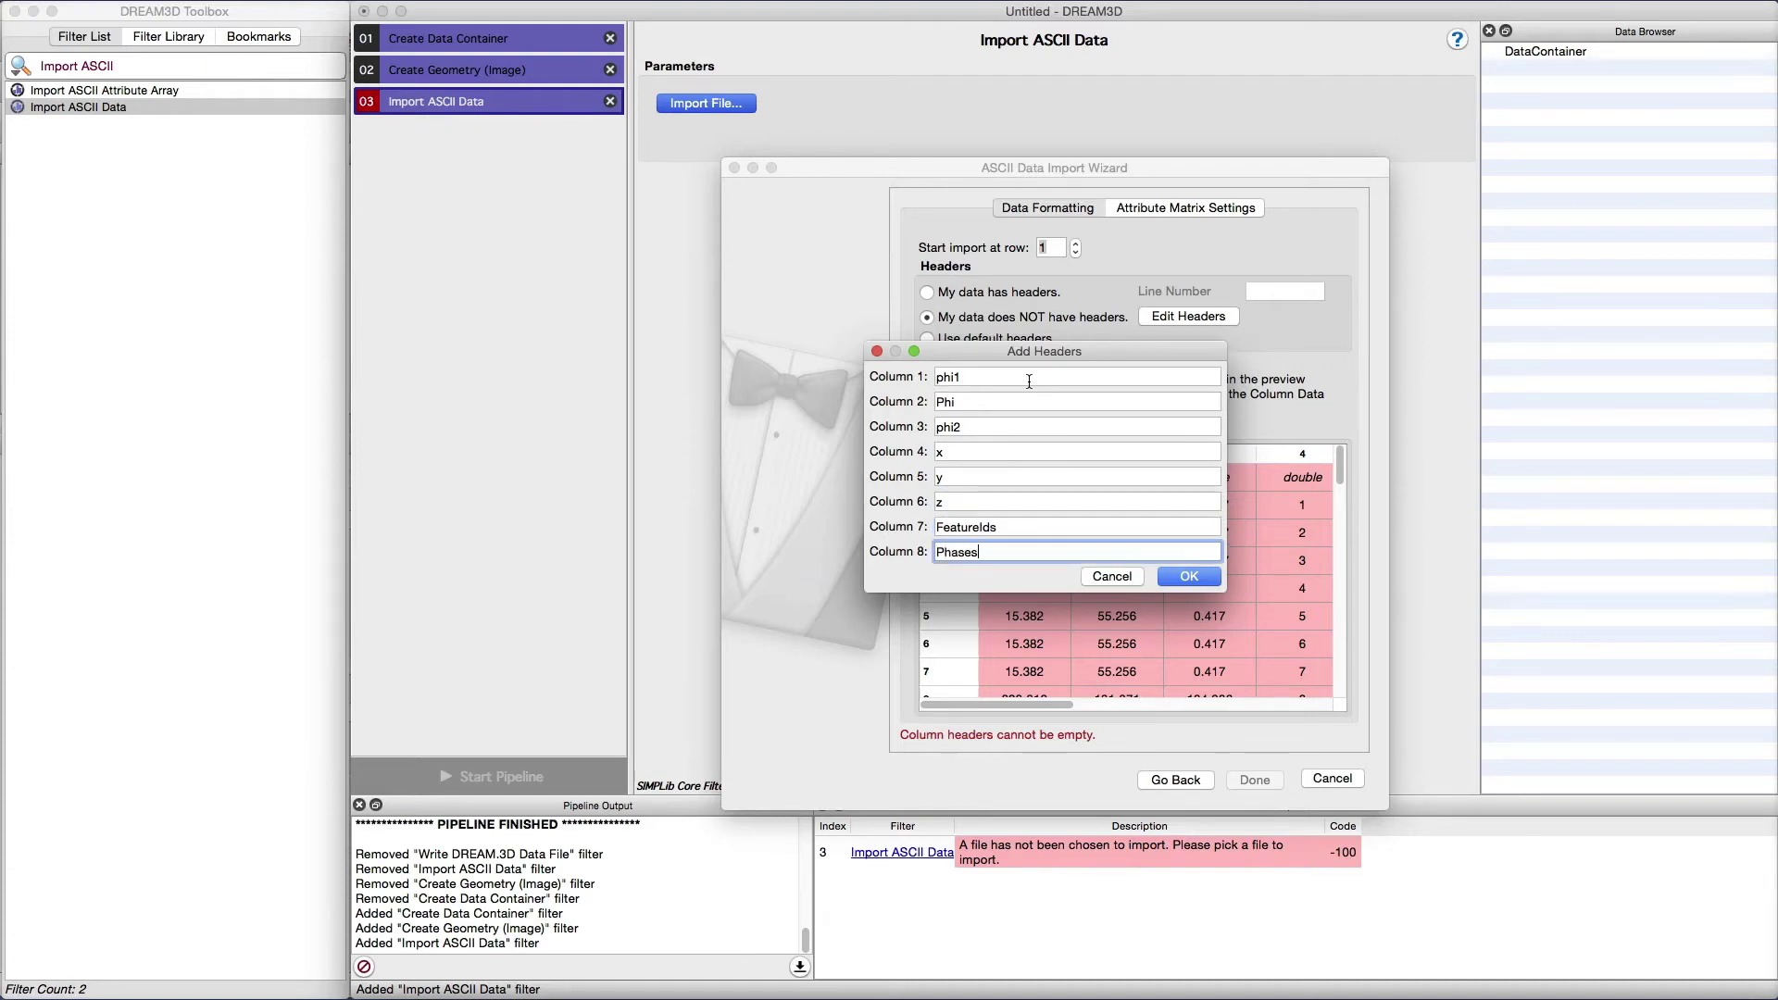
{"action": "key", "text": "Return"}
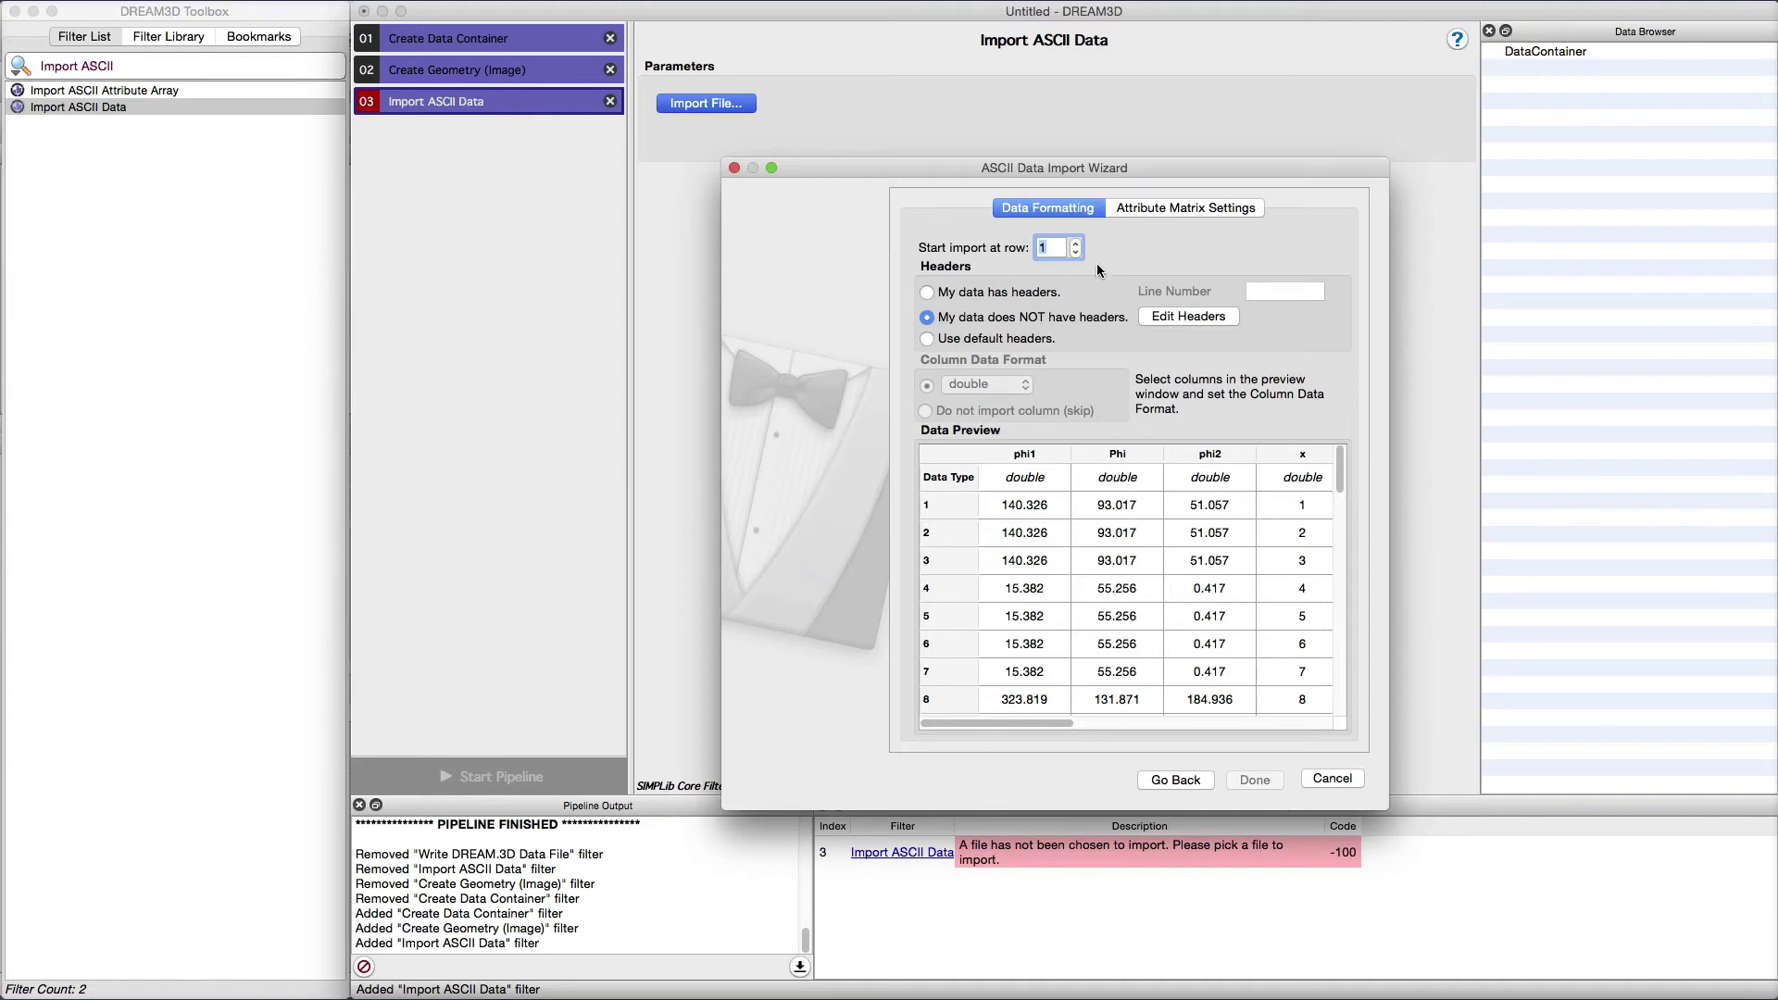
- Set the phi1, Phi and phi2 columns to import as float
{"action": "left_click", "coordinate": [1022, 456]}
{"action": "left_click", "coordinate": [997, 386]}
{"action": "left_click", "coordinate": [963, 402]}
{"action": "left_click", "coordinate": [1118, 454]}
{"action": "left_click", "coordinate": [992, 387]}
{"action": "left_click", "coordinate": [964, 402]}
{"action": "left_click", "coordinate": [1210, 454]}
{"action": "left_click", "coordinate": [992, 385]}
{"action": "left_click", "coordinate": [963, 402]}
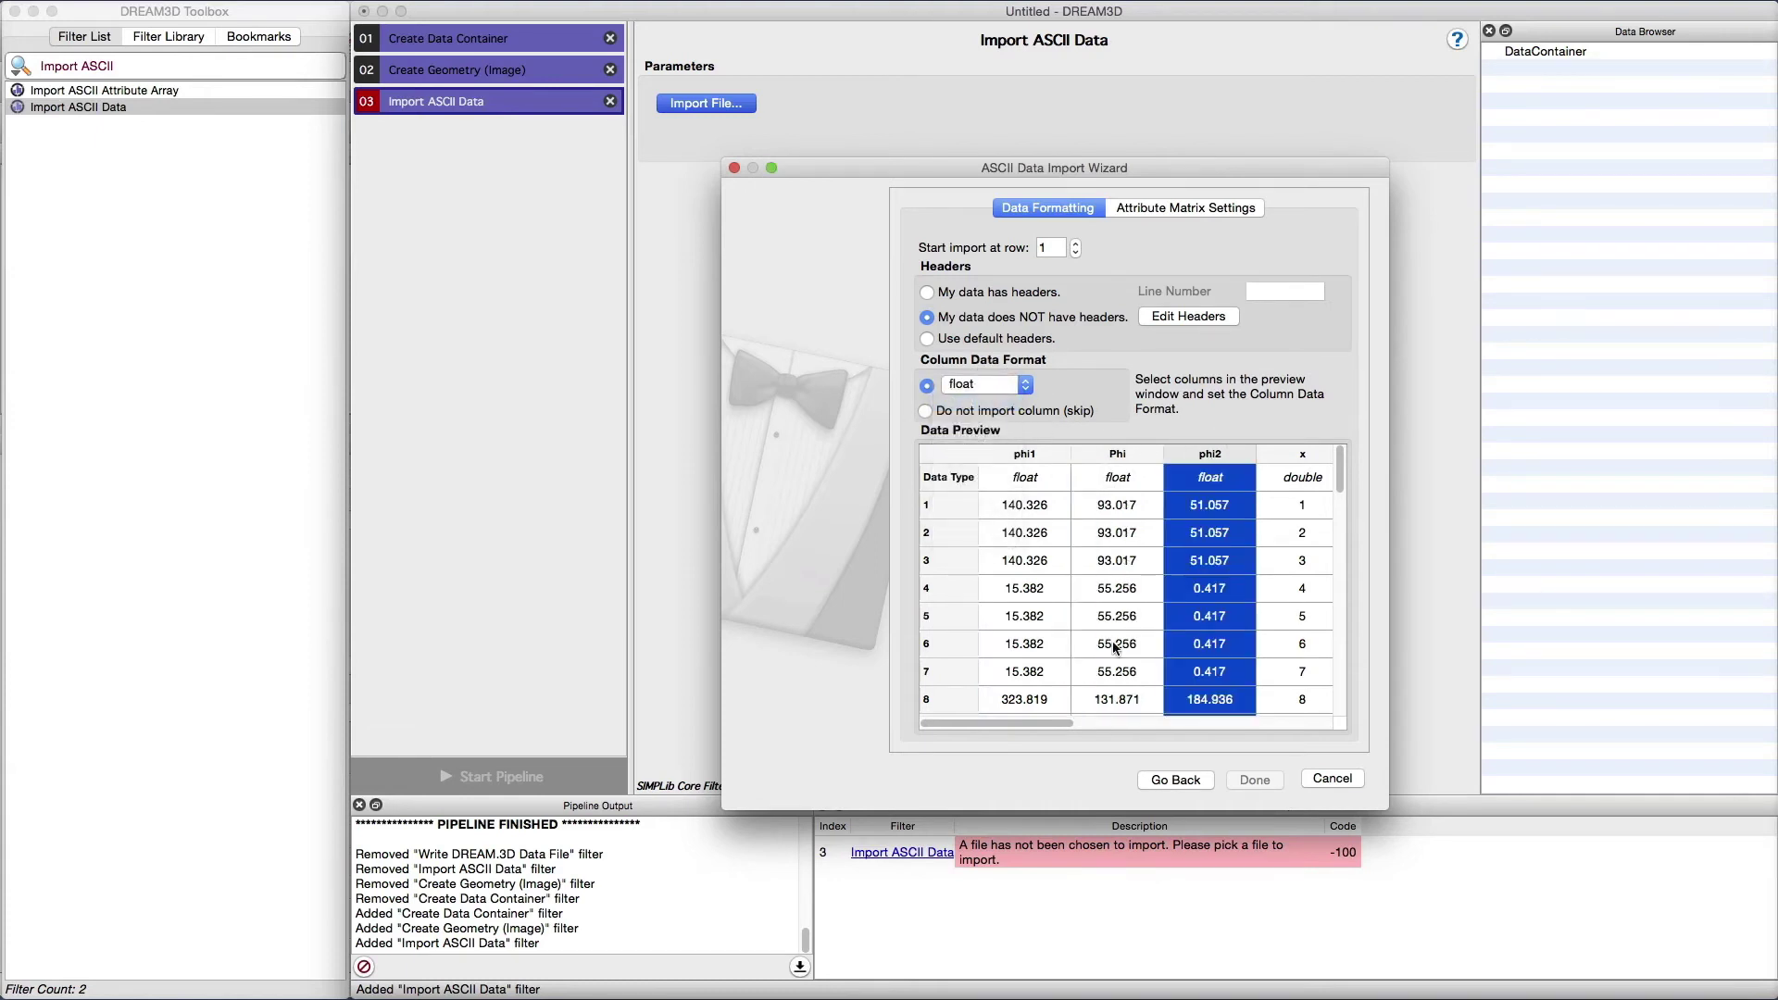
- Mark the x, y and z columns as skipped
{"action": "left_click_drag", "start_coordinate": [1025, 726], "coordinate": [1156, 728]}
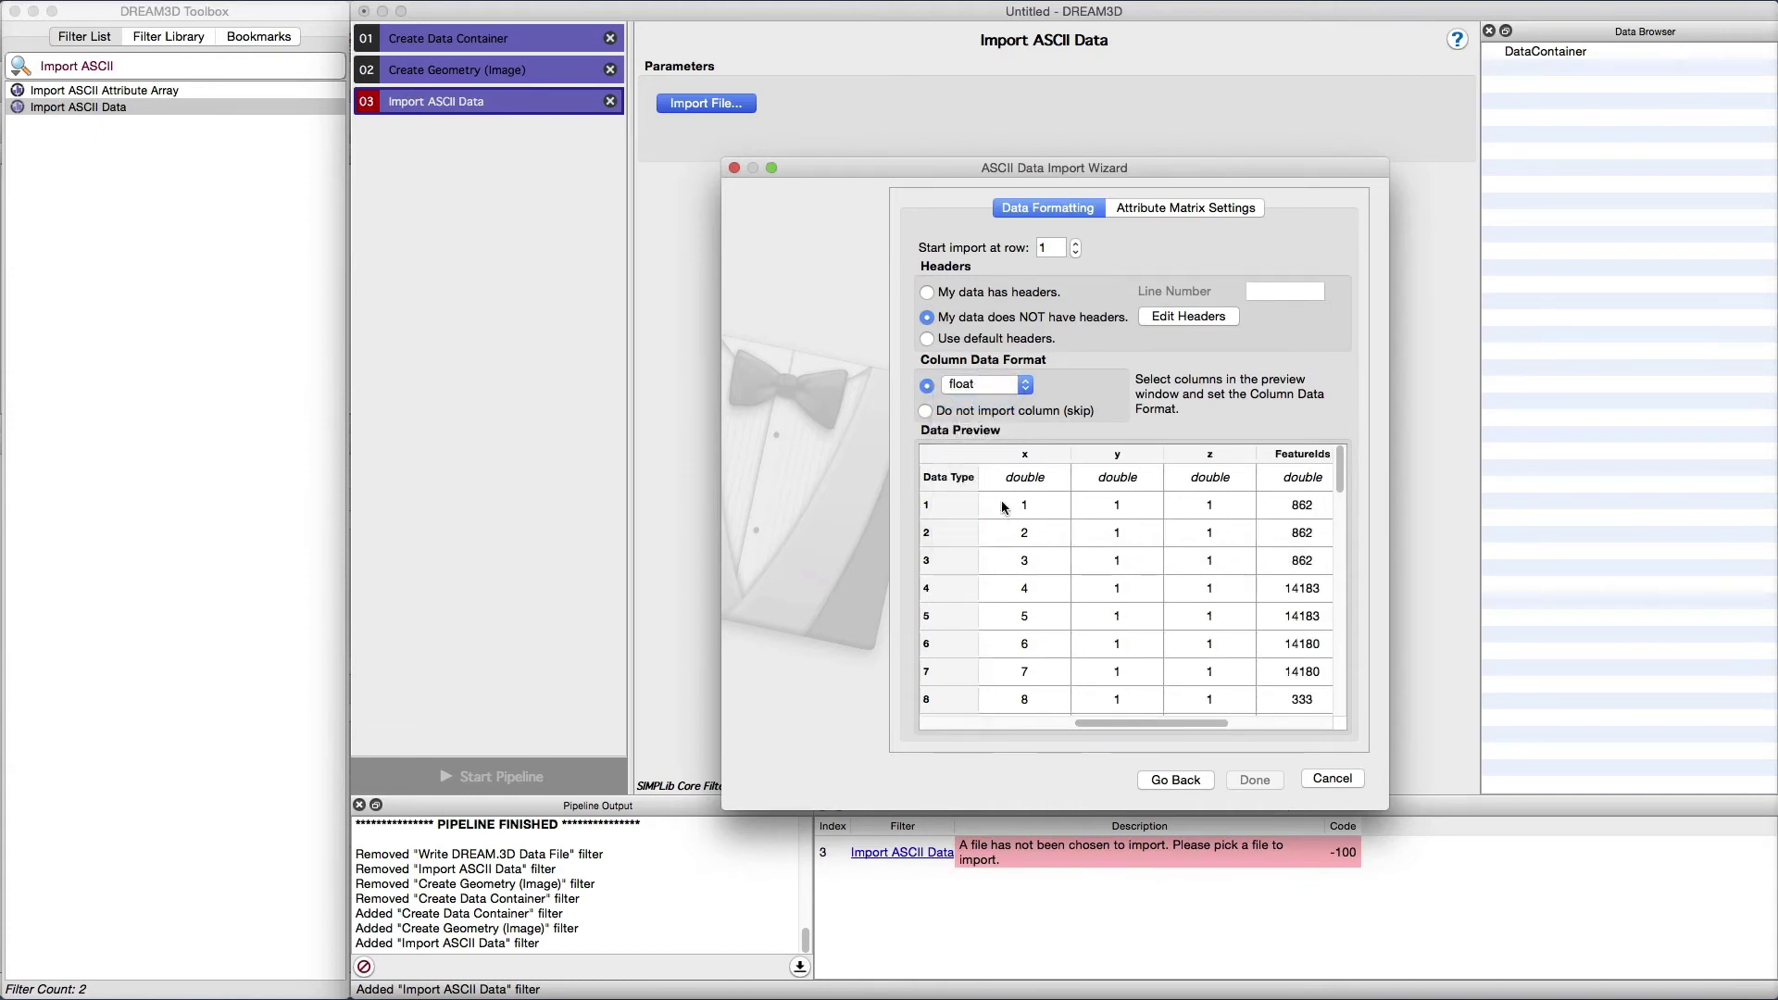
{"action": "left_click", "coordinate": [984, 454]}
{"action": "left_click", "coordinate": [982, 411]}
{"action": "left_click", "coordinate": [1102, 482]}
{"action": "left_click", "coordinate": [926, 411]}
{"action": "left_click", "coordinate": [1210, 477]}
{"action": "left_click", "coordinate": [1016, 414]}
- Set the FeatureIds and Phases columns to import as int32_t
{"action": "left_click", "coordinate": [1302, 467]}
{"action": "left_click", "coordinate": [983, 384]}
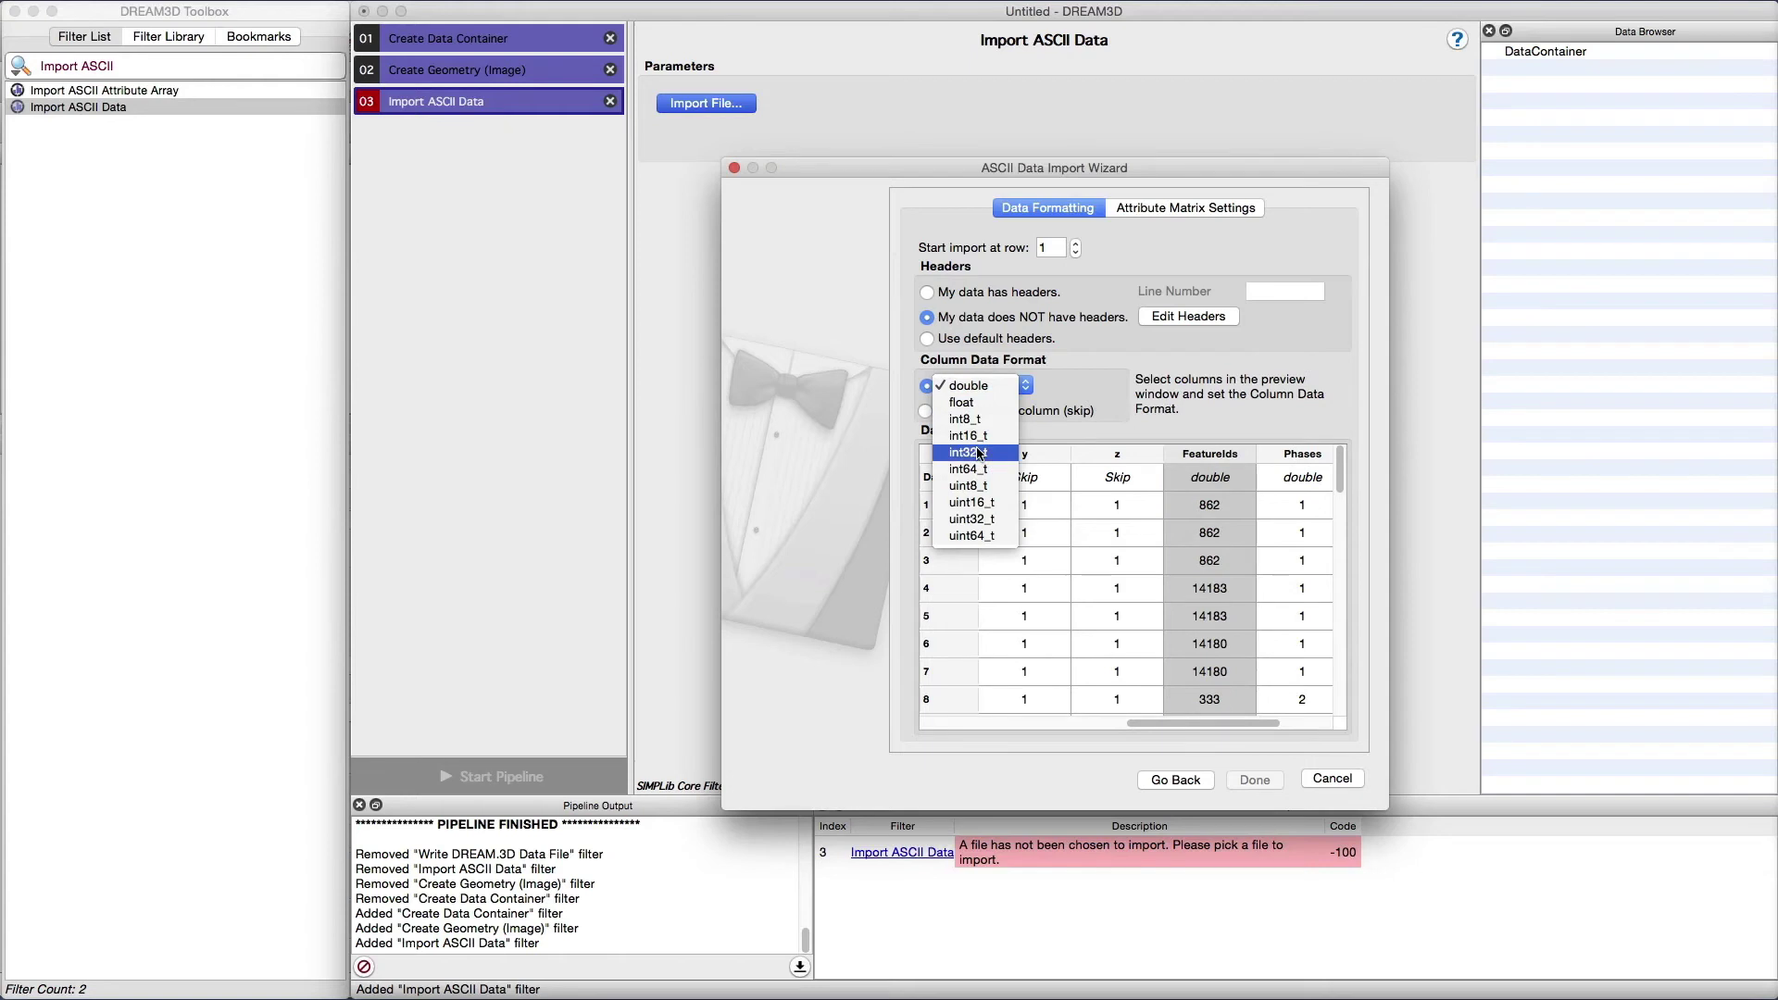
{"action": "left_click", "coordinate": [968, 452]}
{"action": "left_click", "coordinate": [1276, 458]}
{"action": "left_click", "coordinate": [981, 385]}
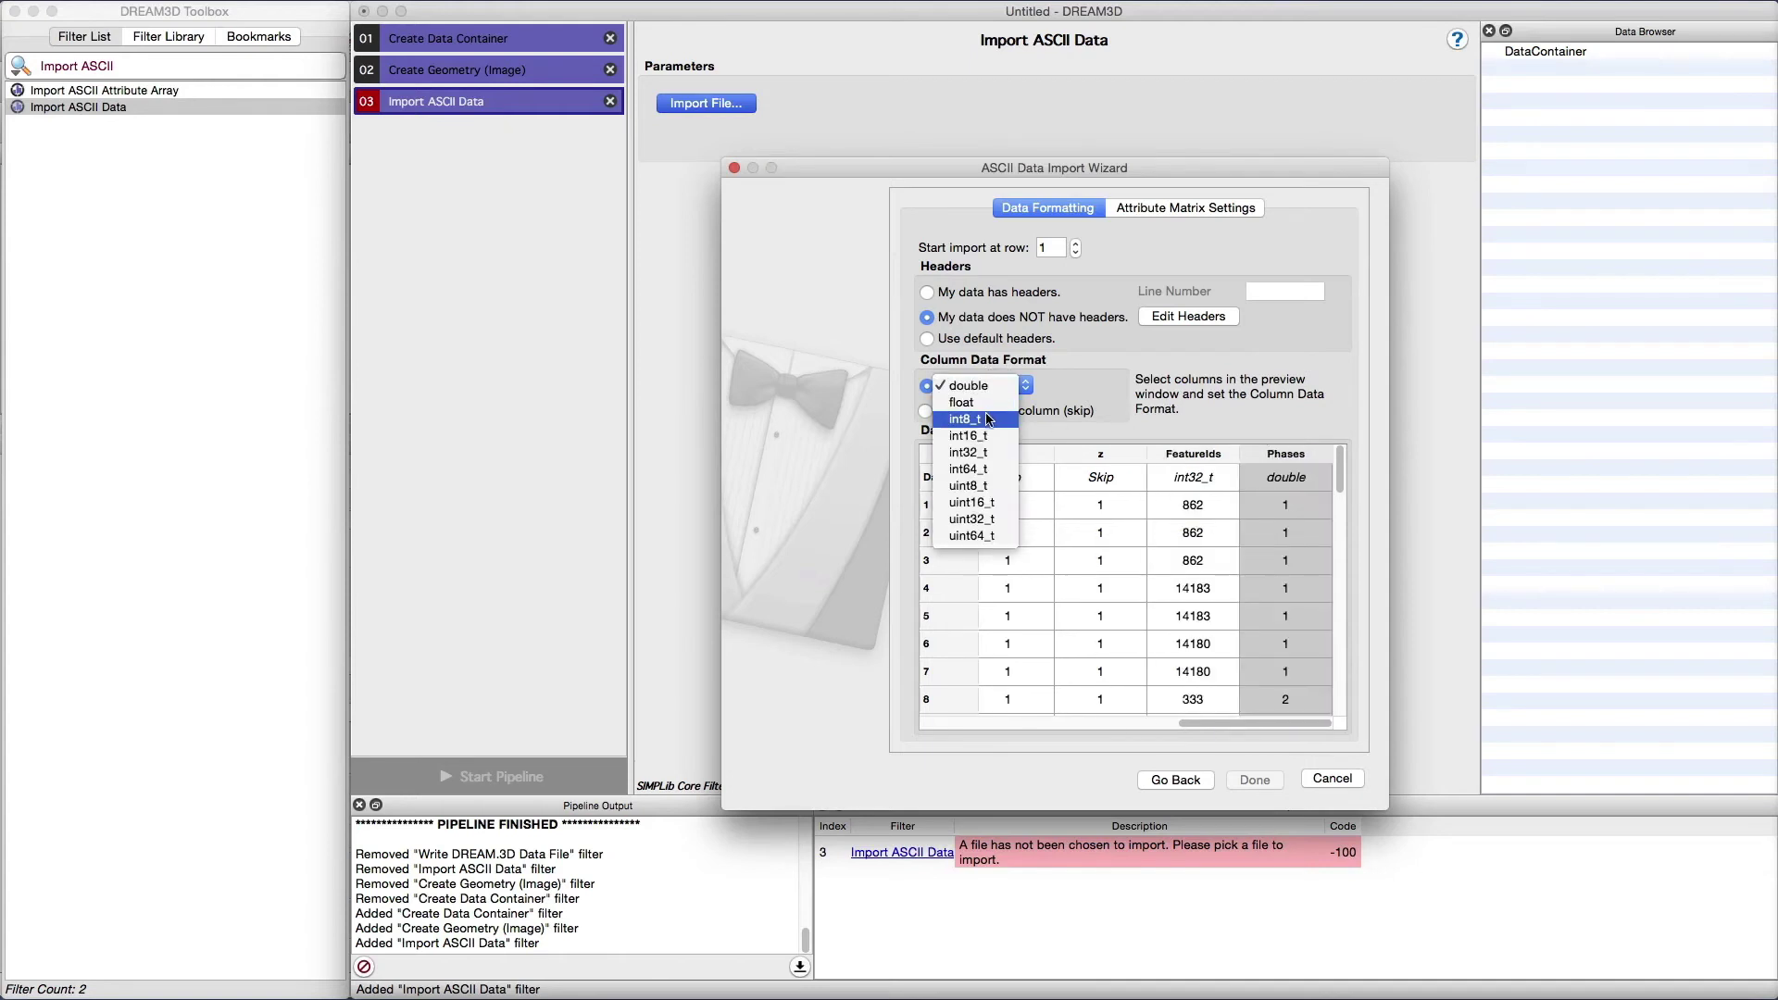
{"action": "left_click", "coordinate": [968, 452]}
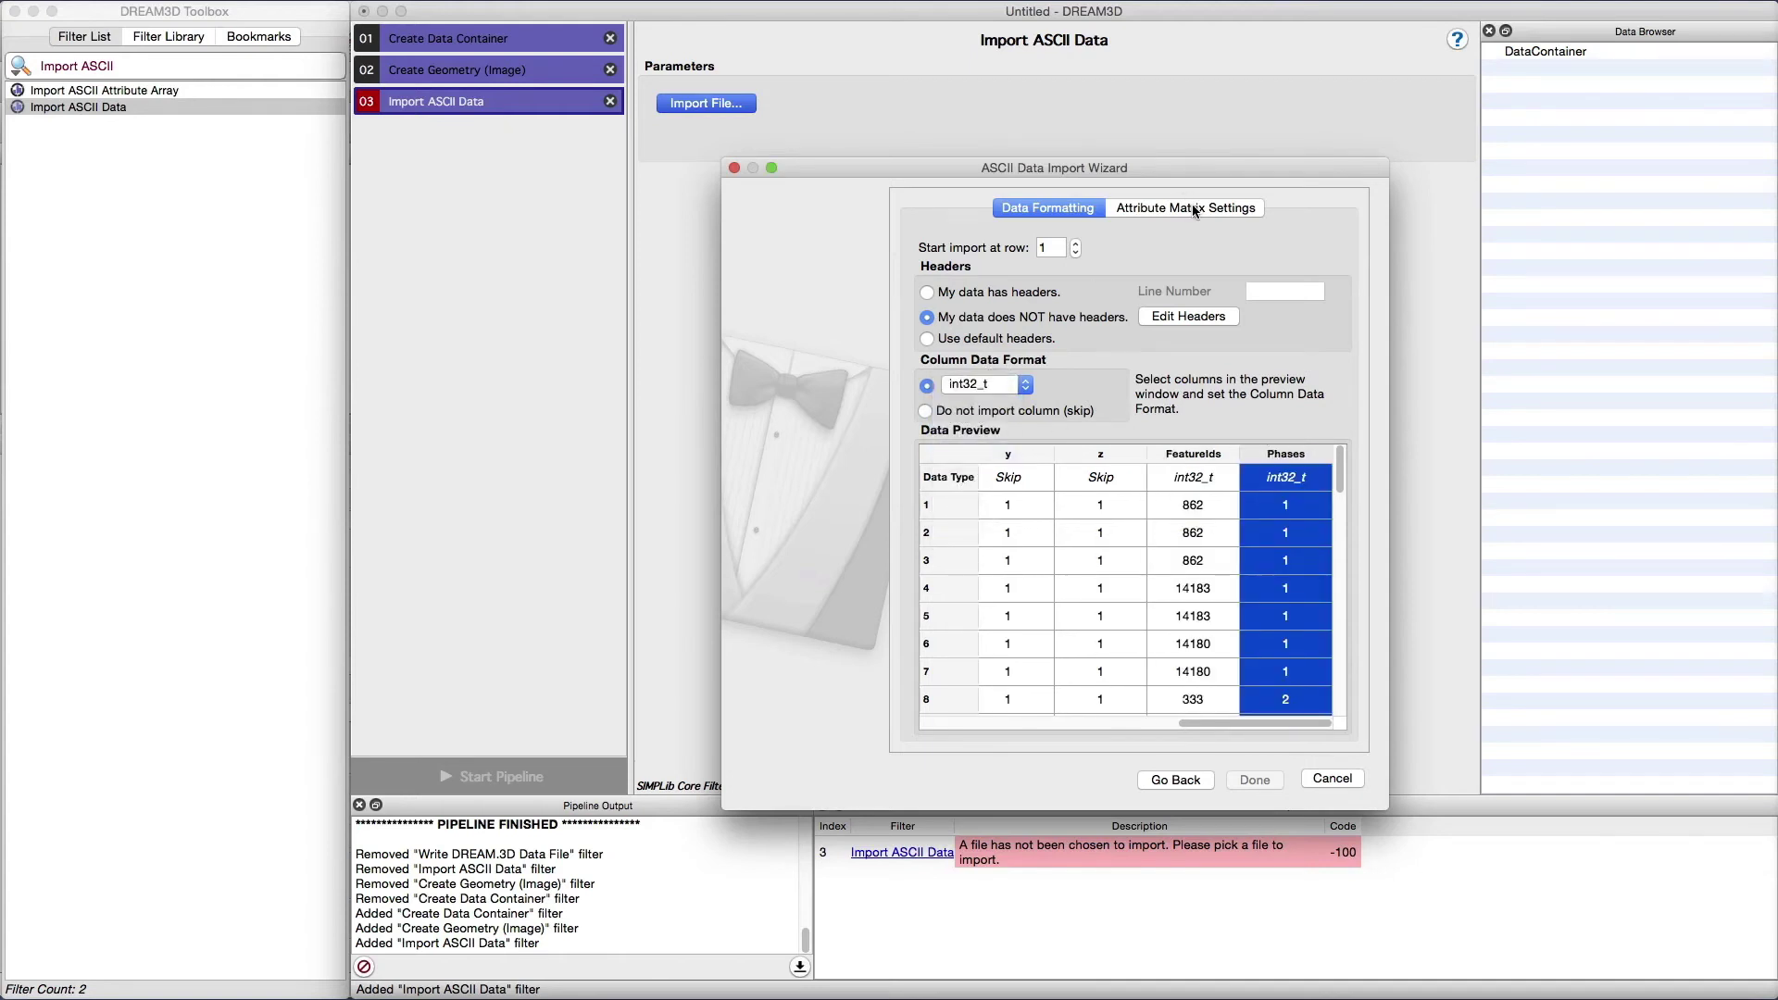
{"action": "left_click", "coordinate": [1195, 209]}
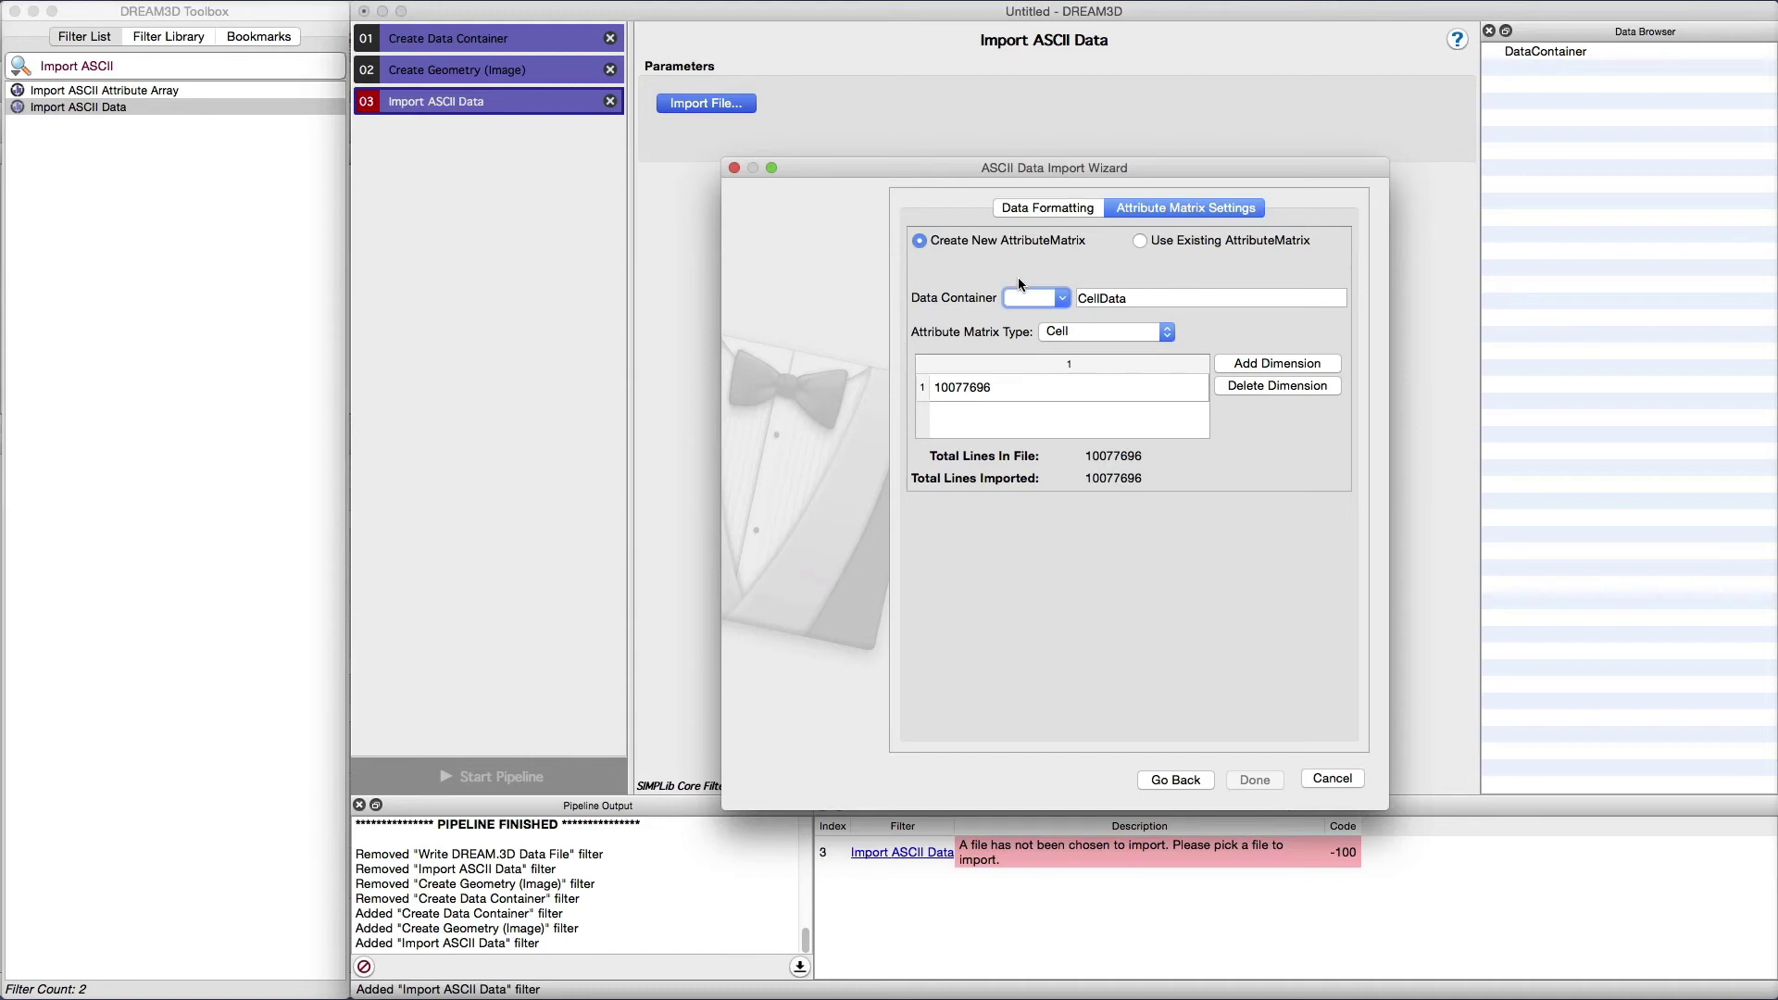
- Target DataContainer's CellData attribute matrix, keeping its type as Cell
{"action": "left_click", "coordinate": [1030, 297]}
{"action": "left_click", "coordinate": [1019, 302]}
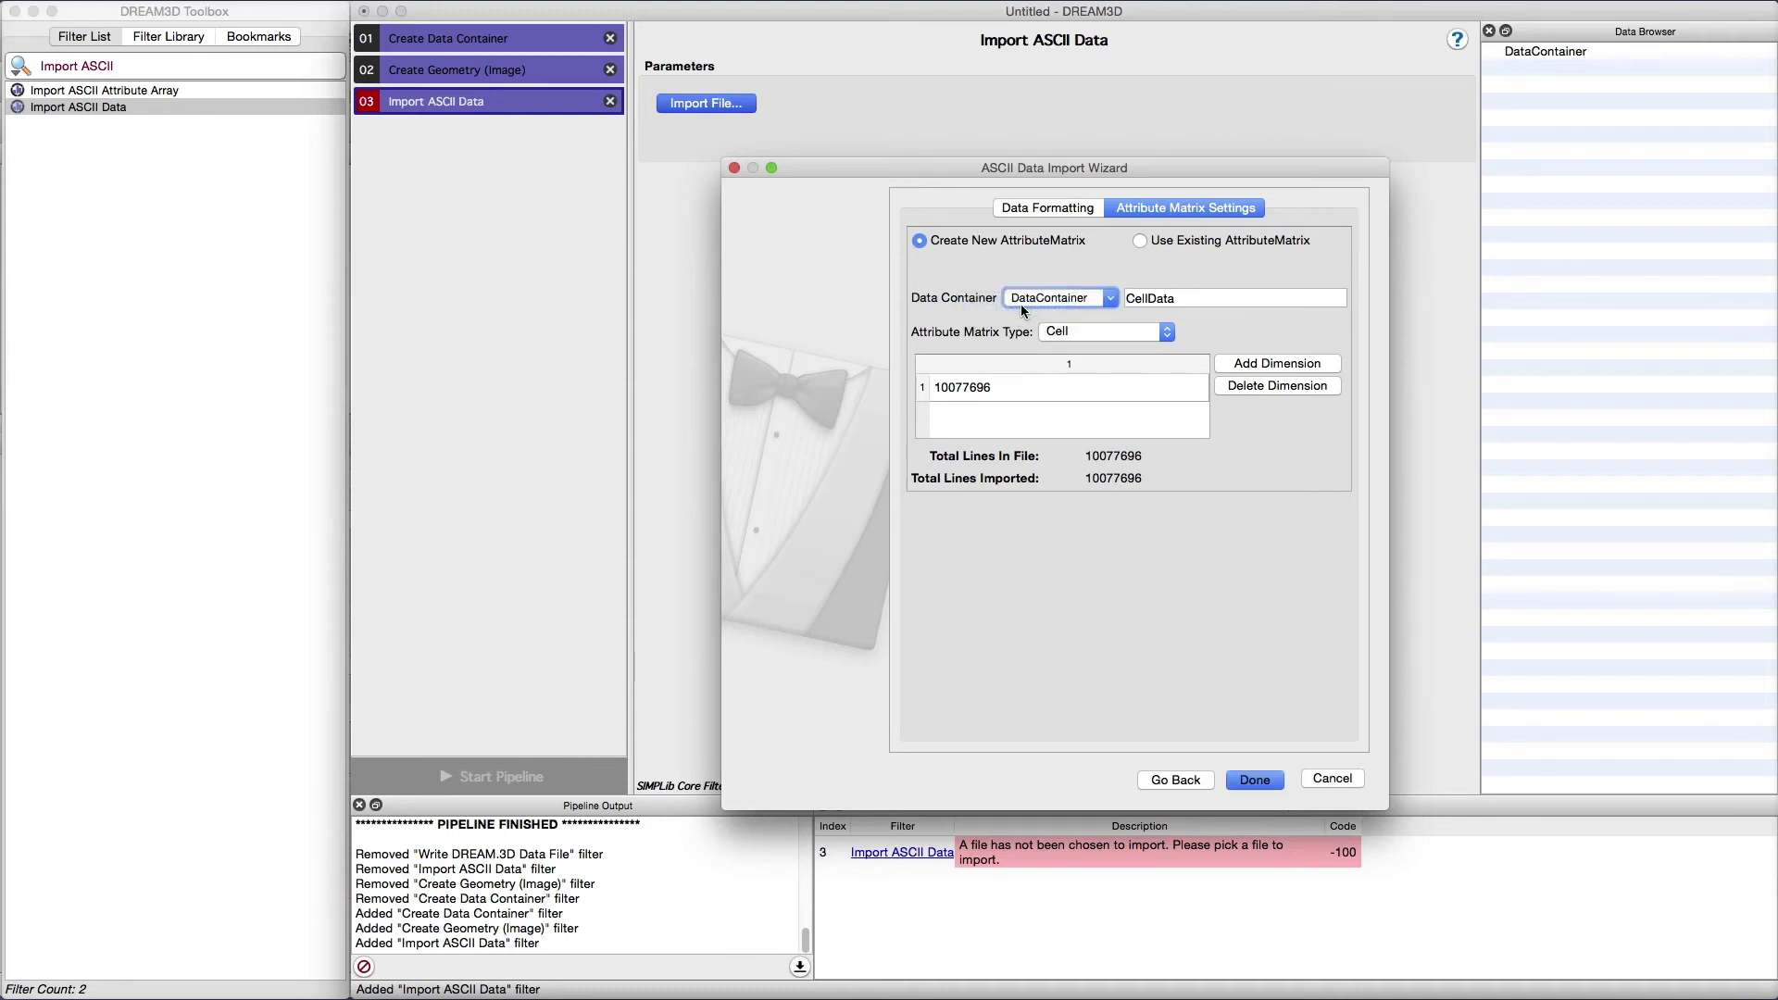
{"action": "left_click", "coordinate": [1190, 299]}
{"action": "left_click", "coordinate": [1167, 332]}
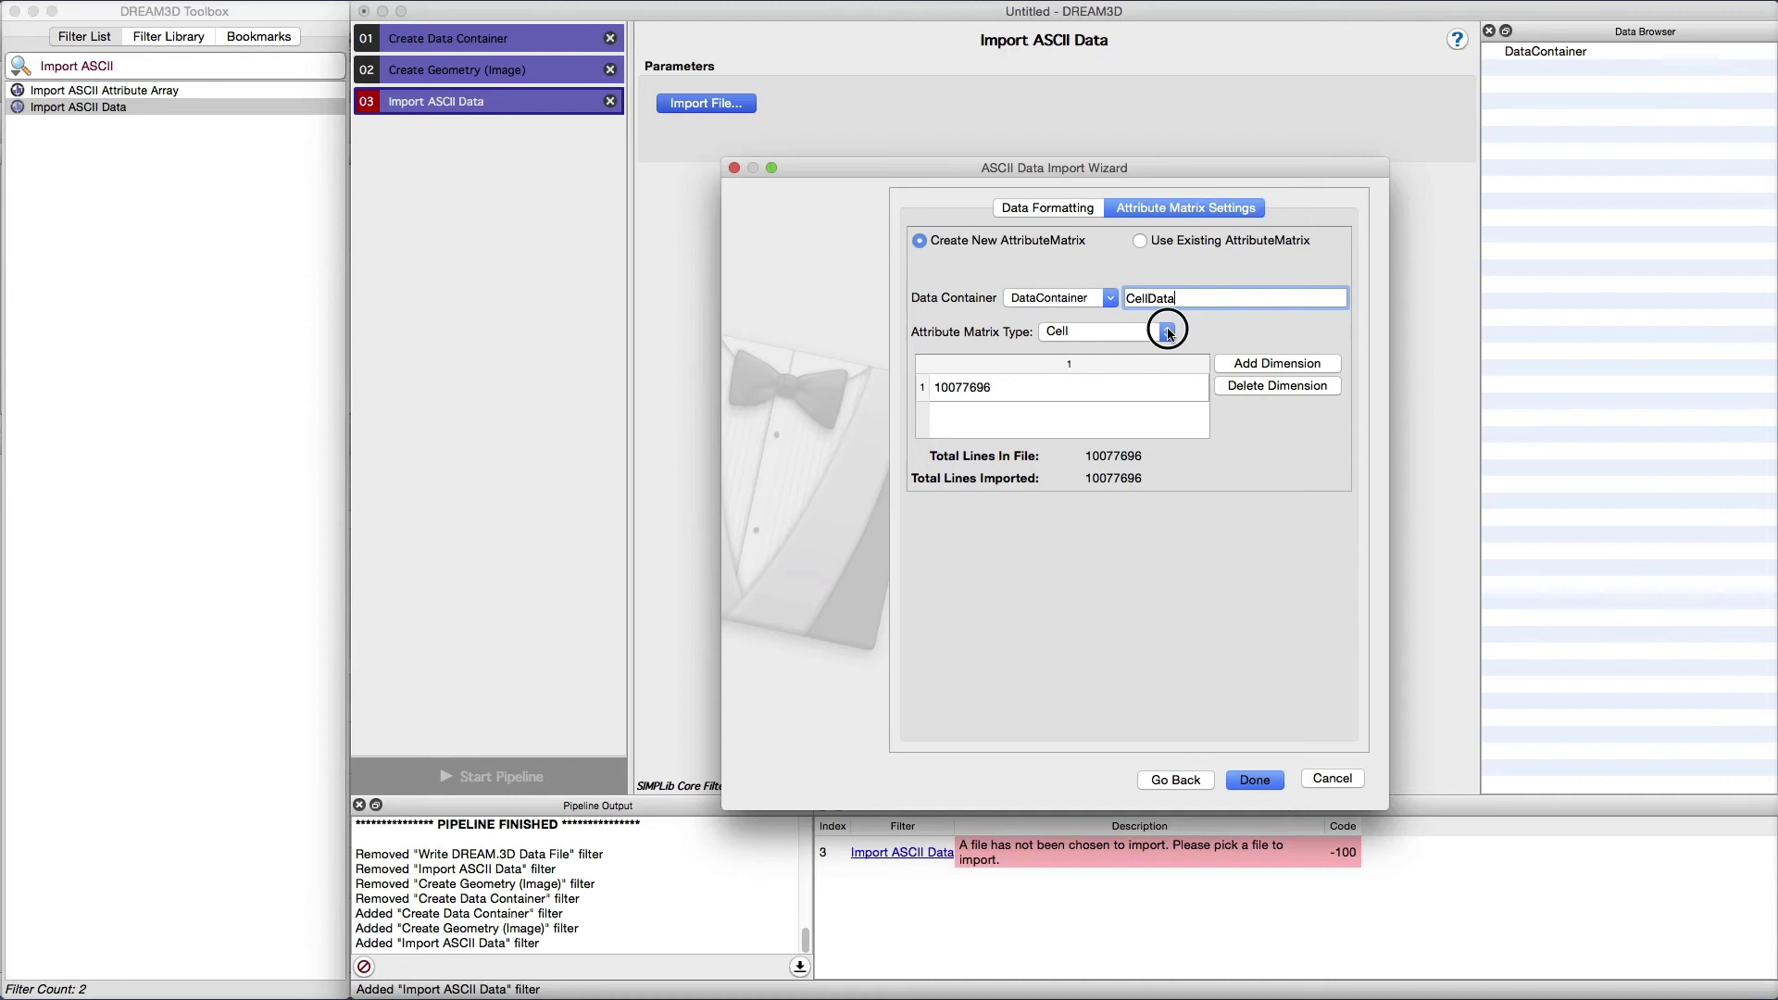
{"action": "left_click", "coordinate": [1169, 333]}
- Give the matrix three tuple dimensions of 216 each and finish the import setup
{"action": "left_click", "coordinate": [1266, 367]}
{"action": "left_click", "coordinate": [1267, 366]}
{"action": "left_click", "coordinate": [968, 388]}
{"action": "double_click", "coordinate": [968, 388]}
{"action": "type", "text": "216"}
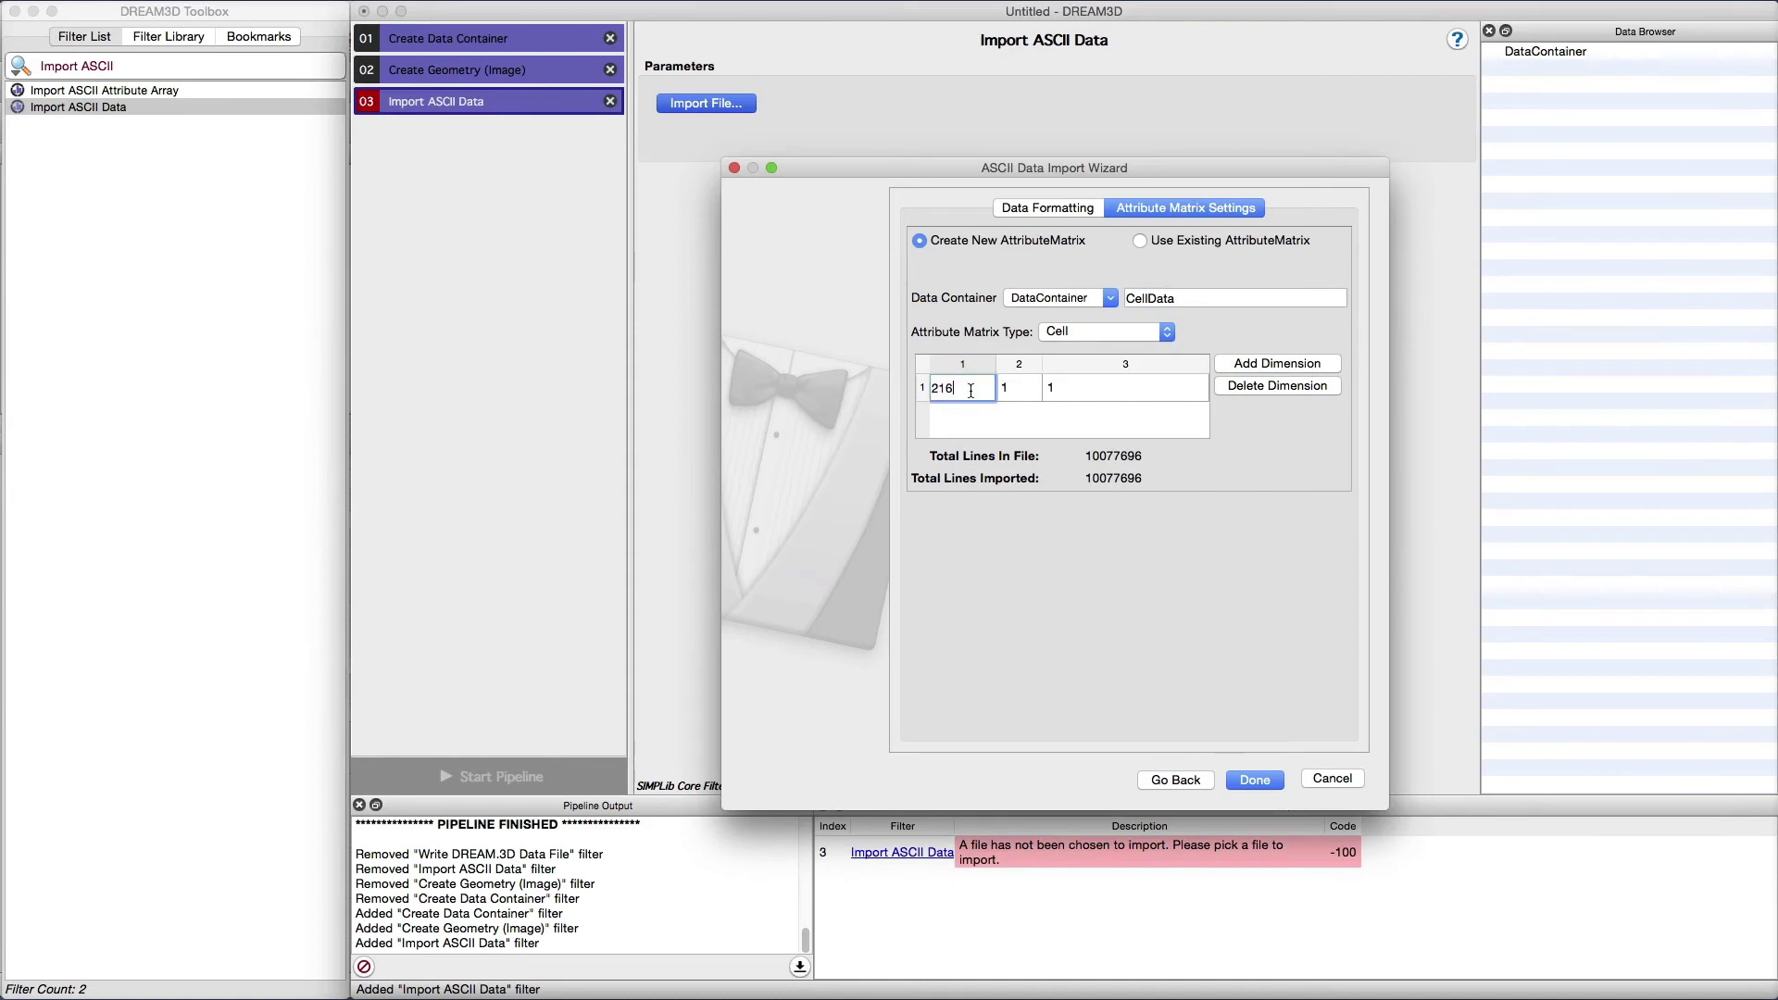
{"action": "key", "text": "Tab"}
{"action": "type", "text": "216"}
{"action": "key", "text": "Tab"}
{"action": "type", "text": "216"}
{"action": "left_click", "coordinate": [1084, 414]}
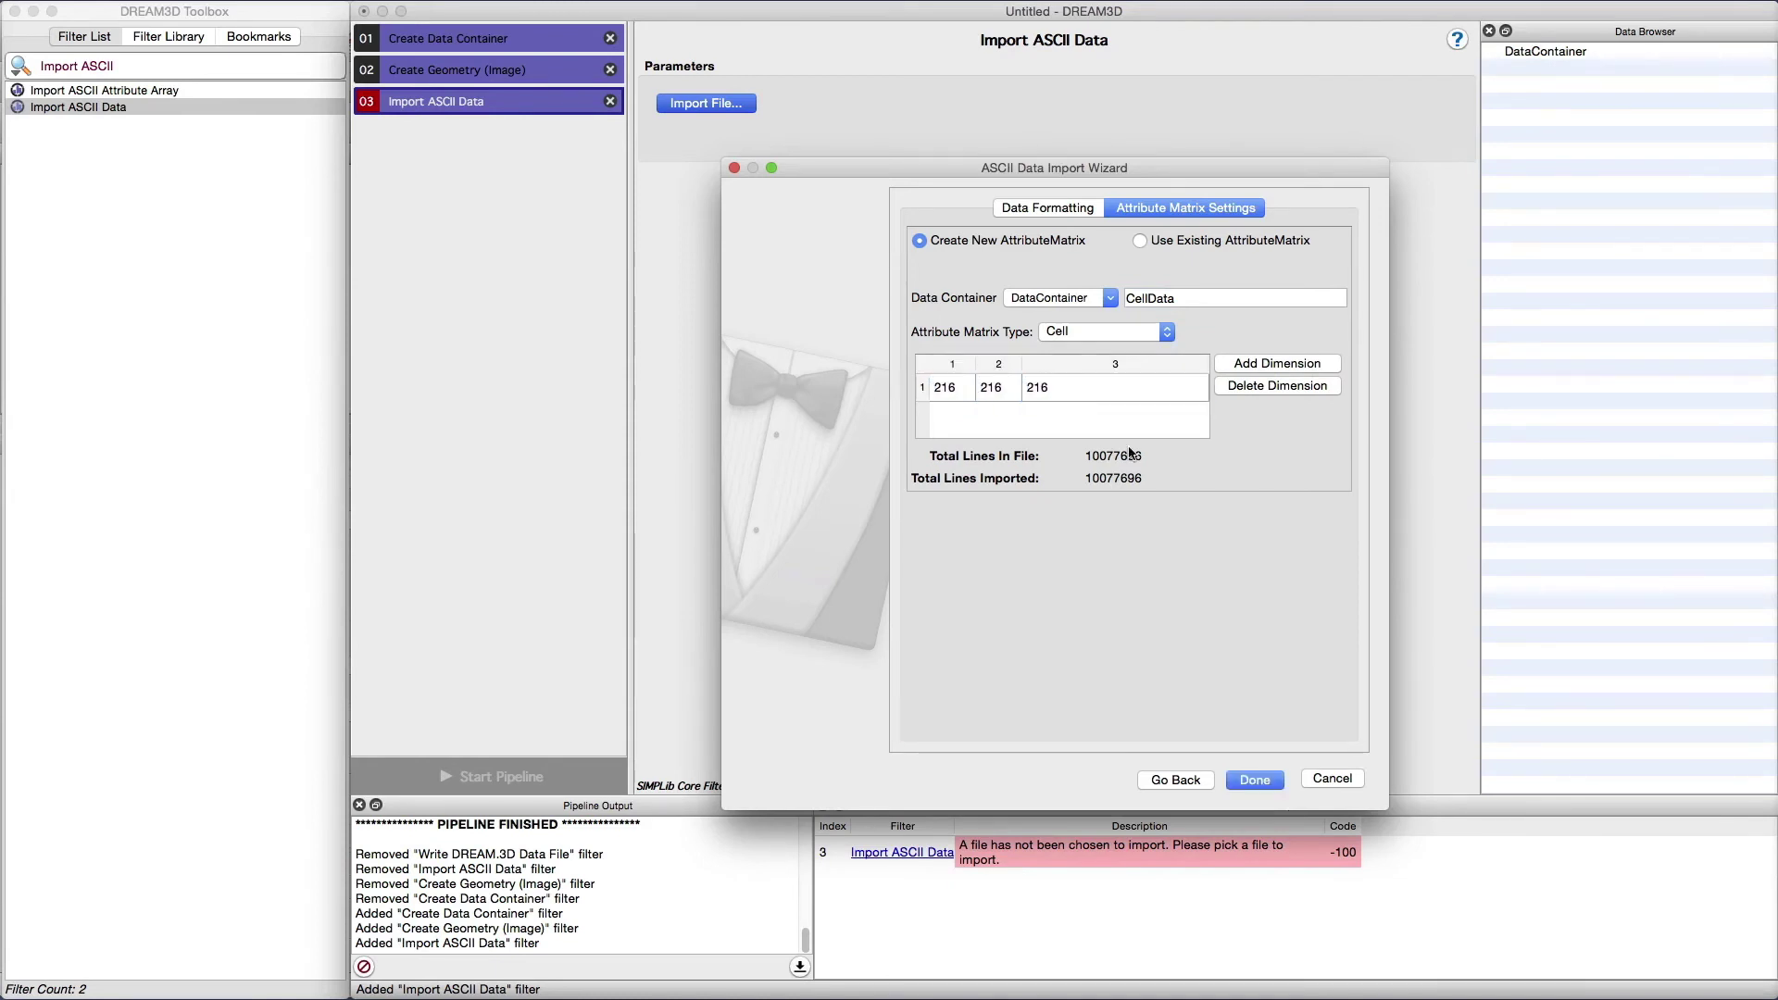
{"action": "left_click", "coordinate": [1255, 781]}
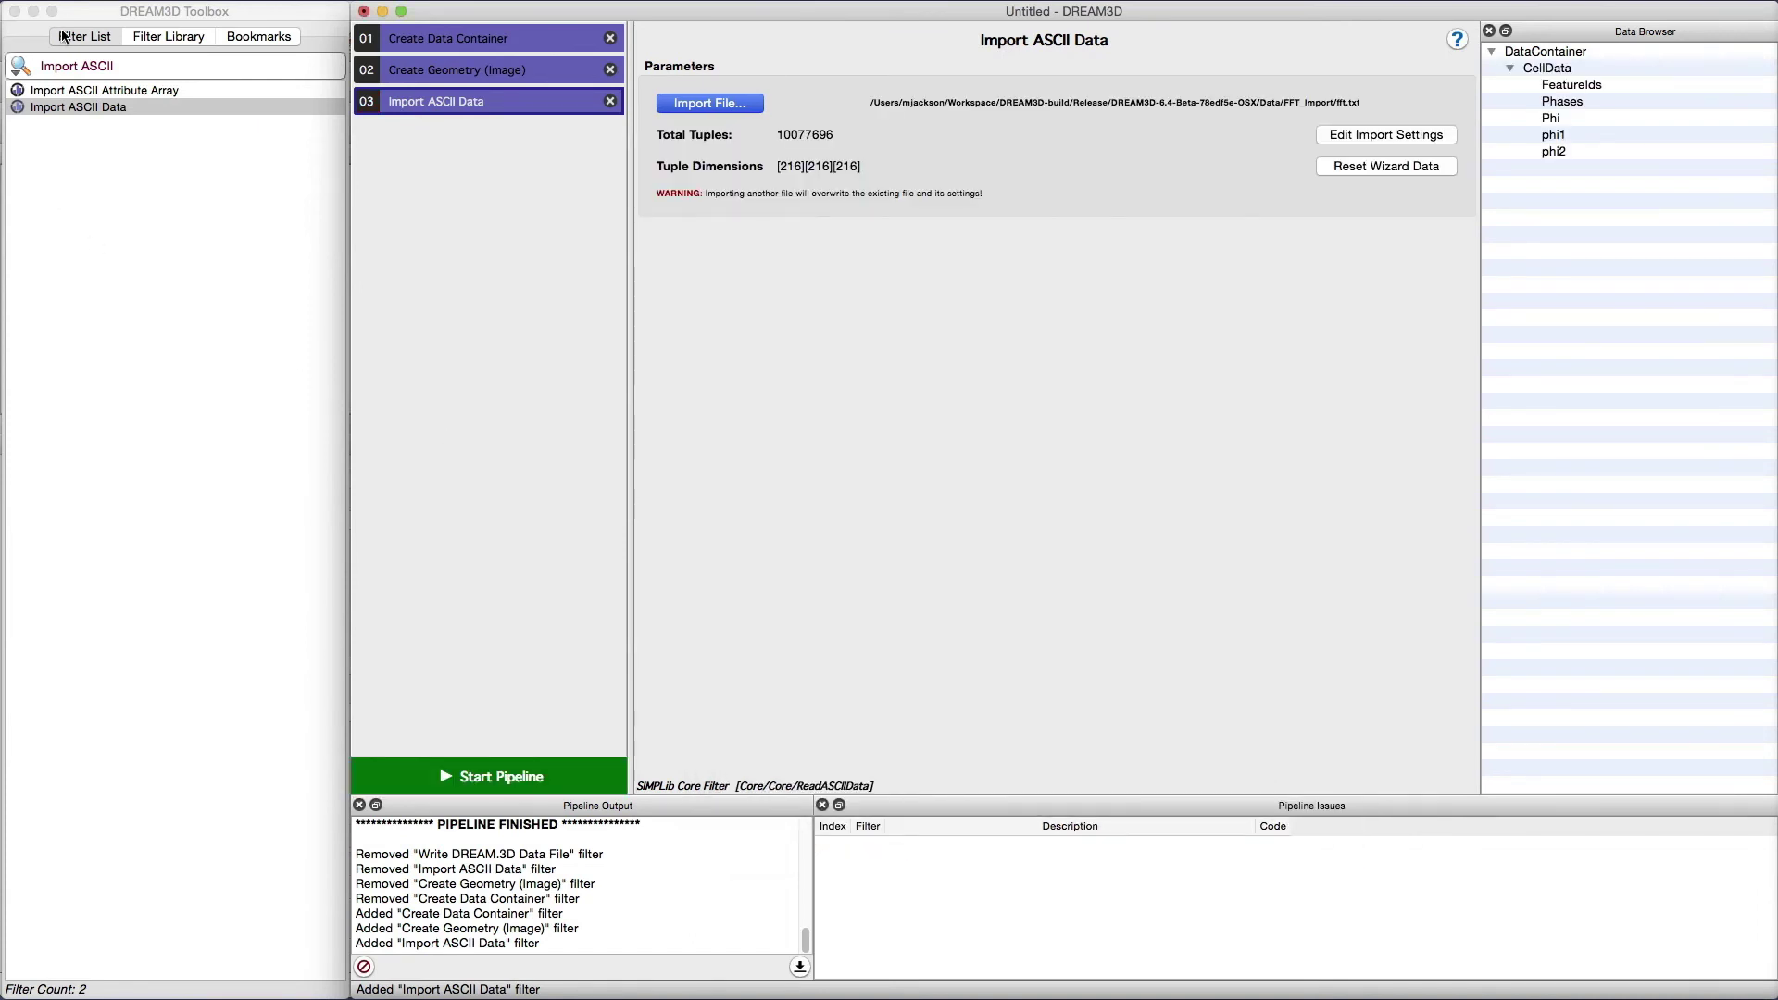
- Search 'Write DRE' and add Write DREAM.3D Data File to the pipeline
{"action": "left_click", "coordinate": [63, 35]}
{"action": "triple_click", "coordinate": [100, 68]}
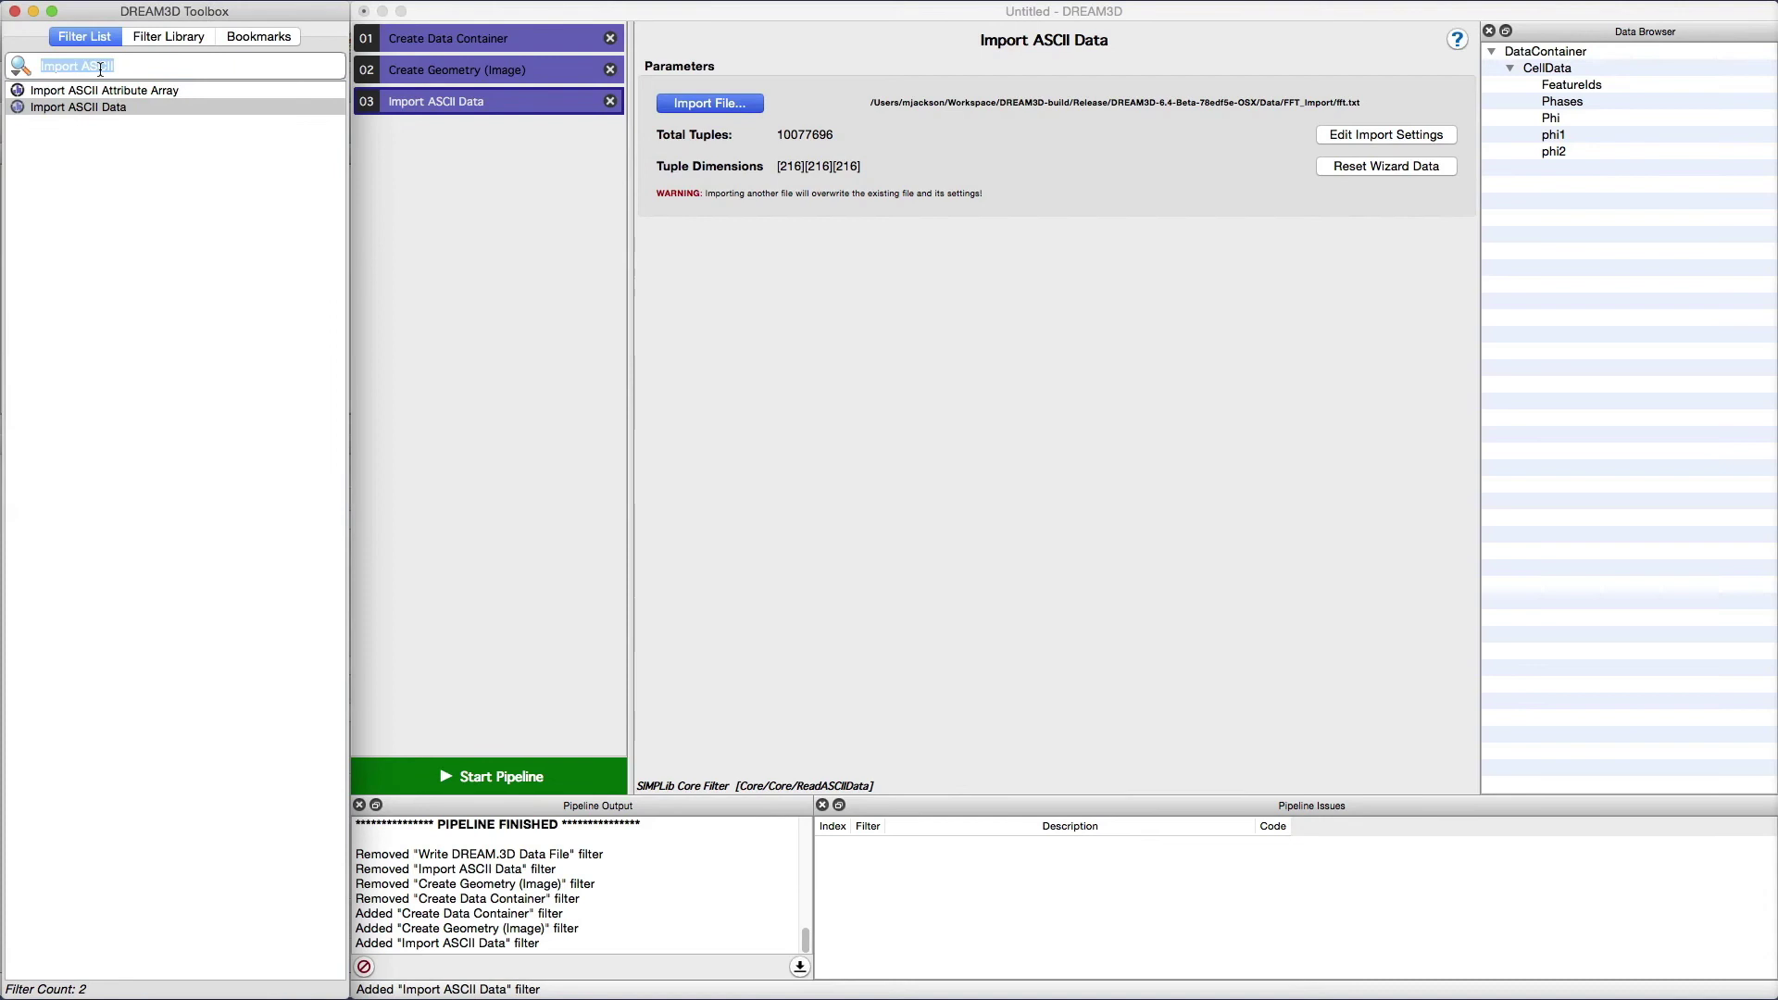
{"action": "type", "text": "Write DRE"}
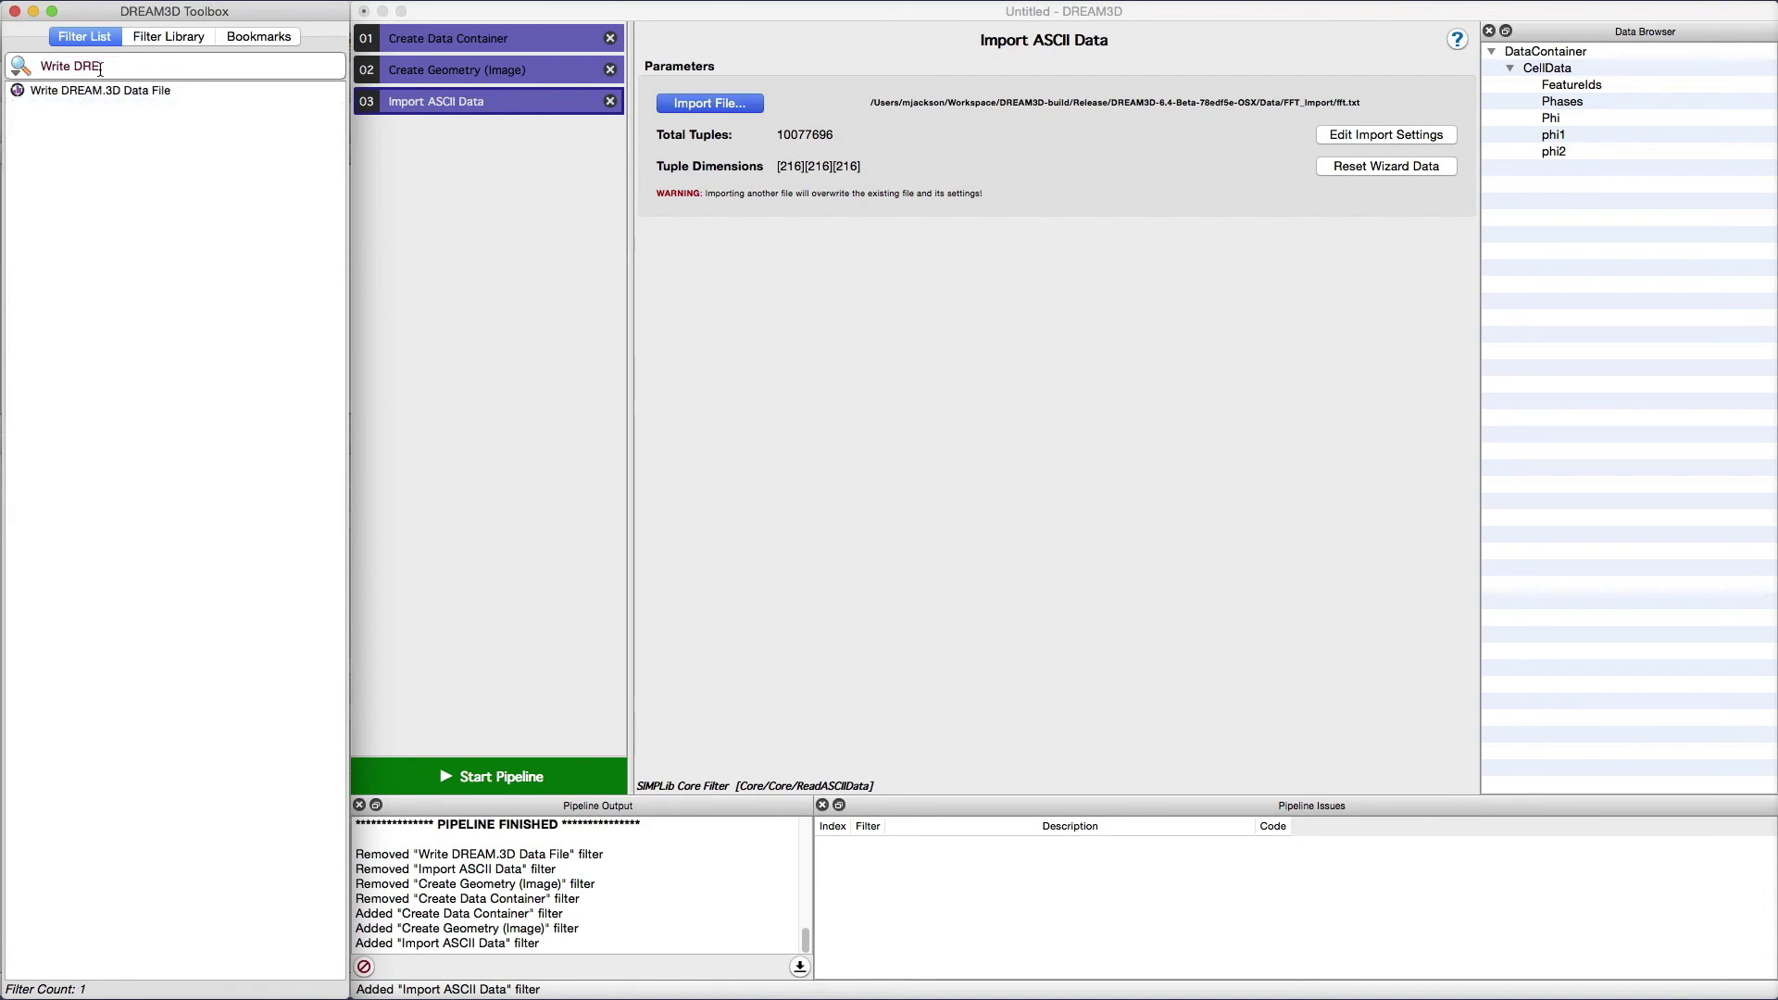
{"action": "left_click_drag", "start_coordinate": [104, 90], "coordinate": [463, 154]}
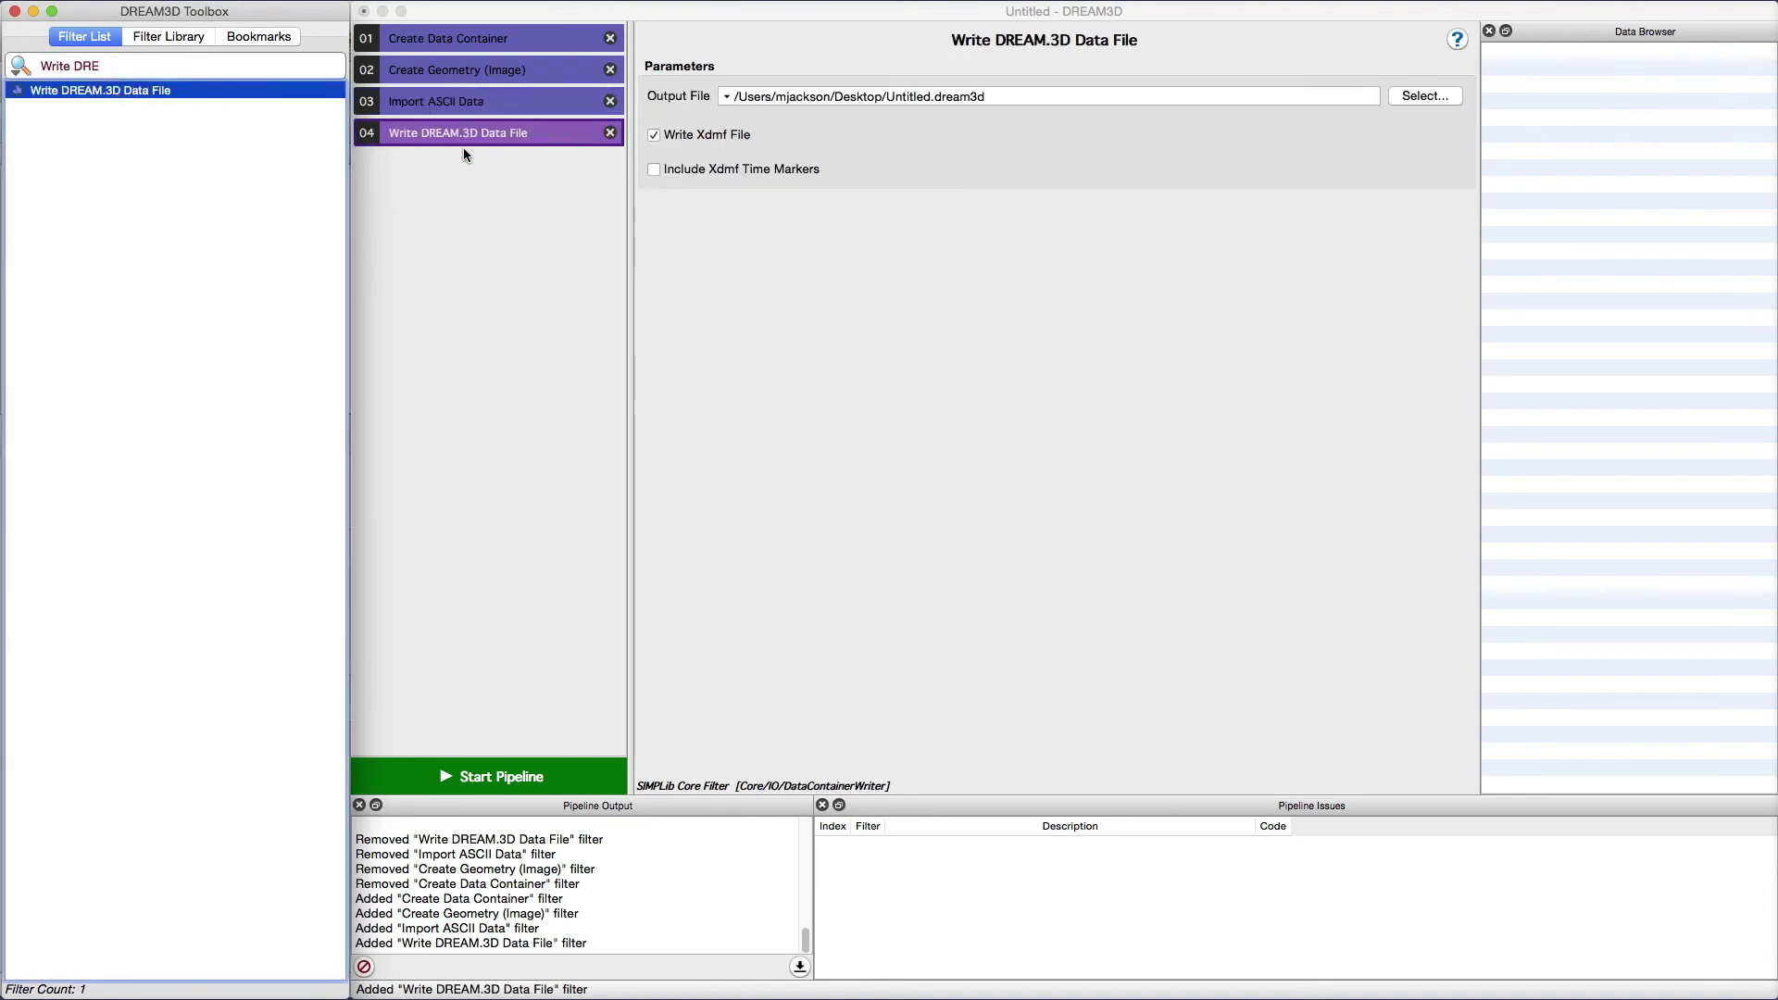
- Set the output file path to Data/Output/FFT.dream3d
{"action": "triple_click", "coordinate": [860, 100]}
{"action": "type", "text": "Data/Output/FR"}
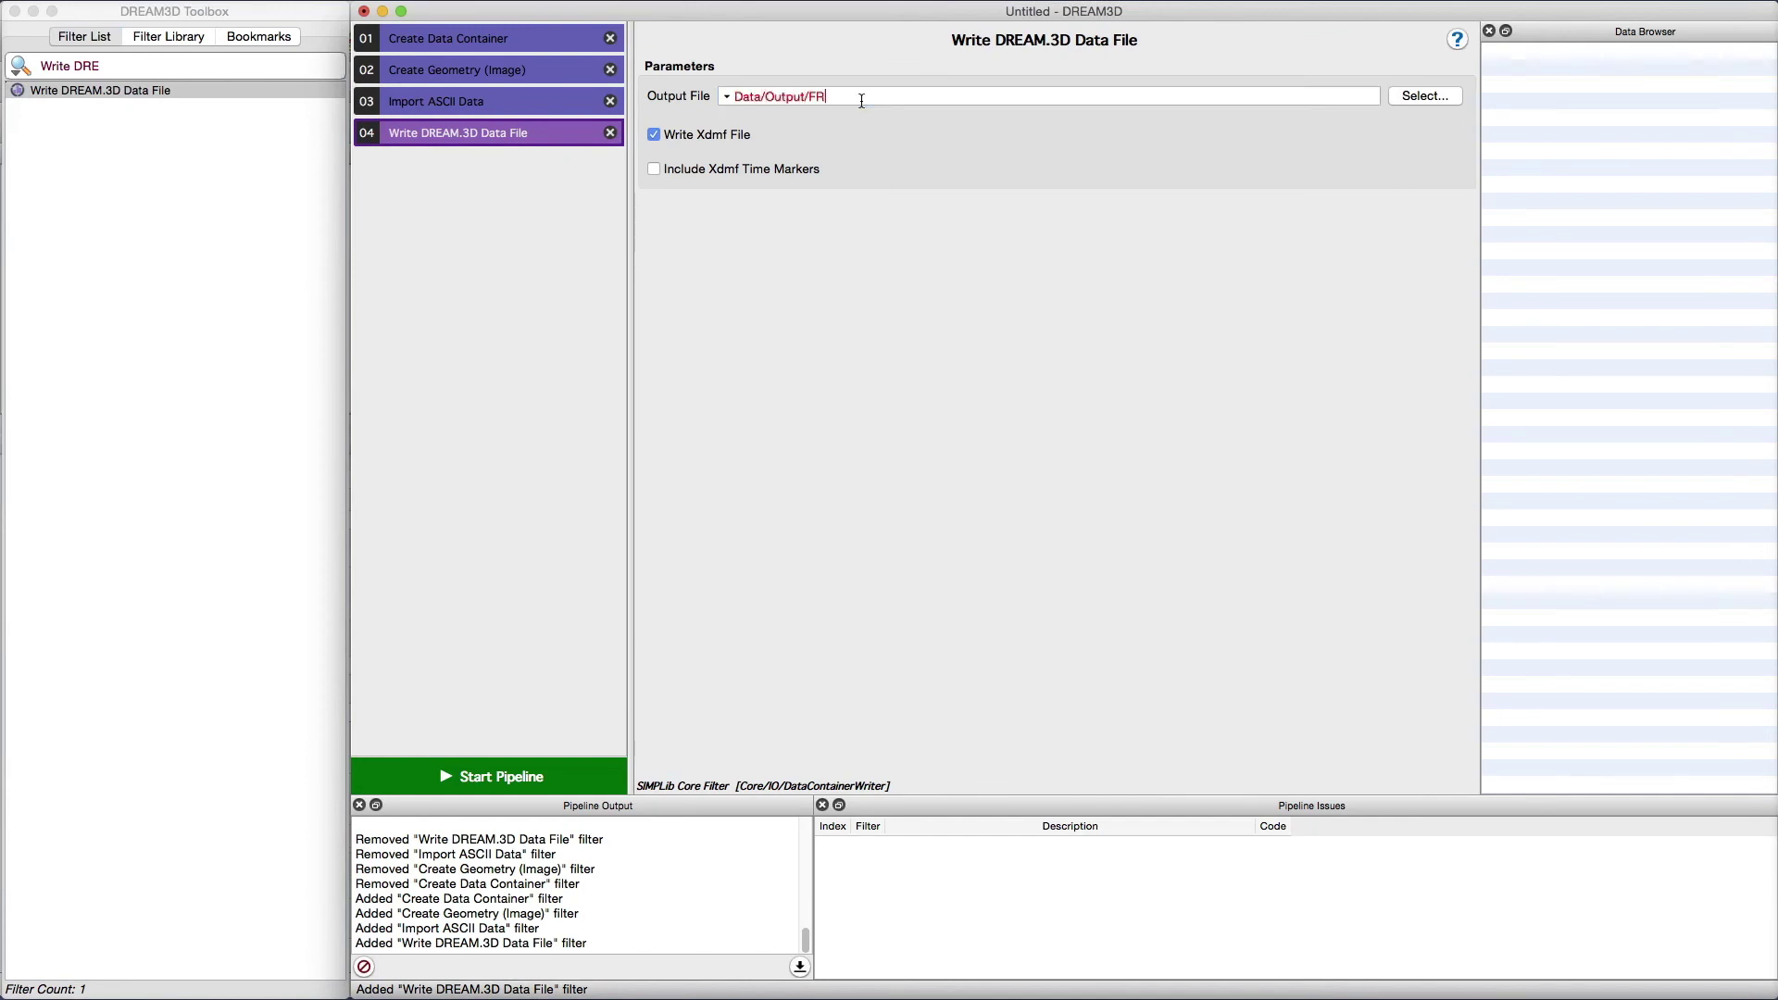
{"action": "key", "text": "BackSpace"}
{"action": "type", "text": "FT.dream3d"}
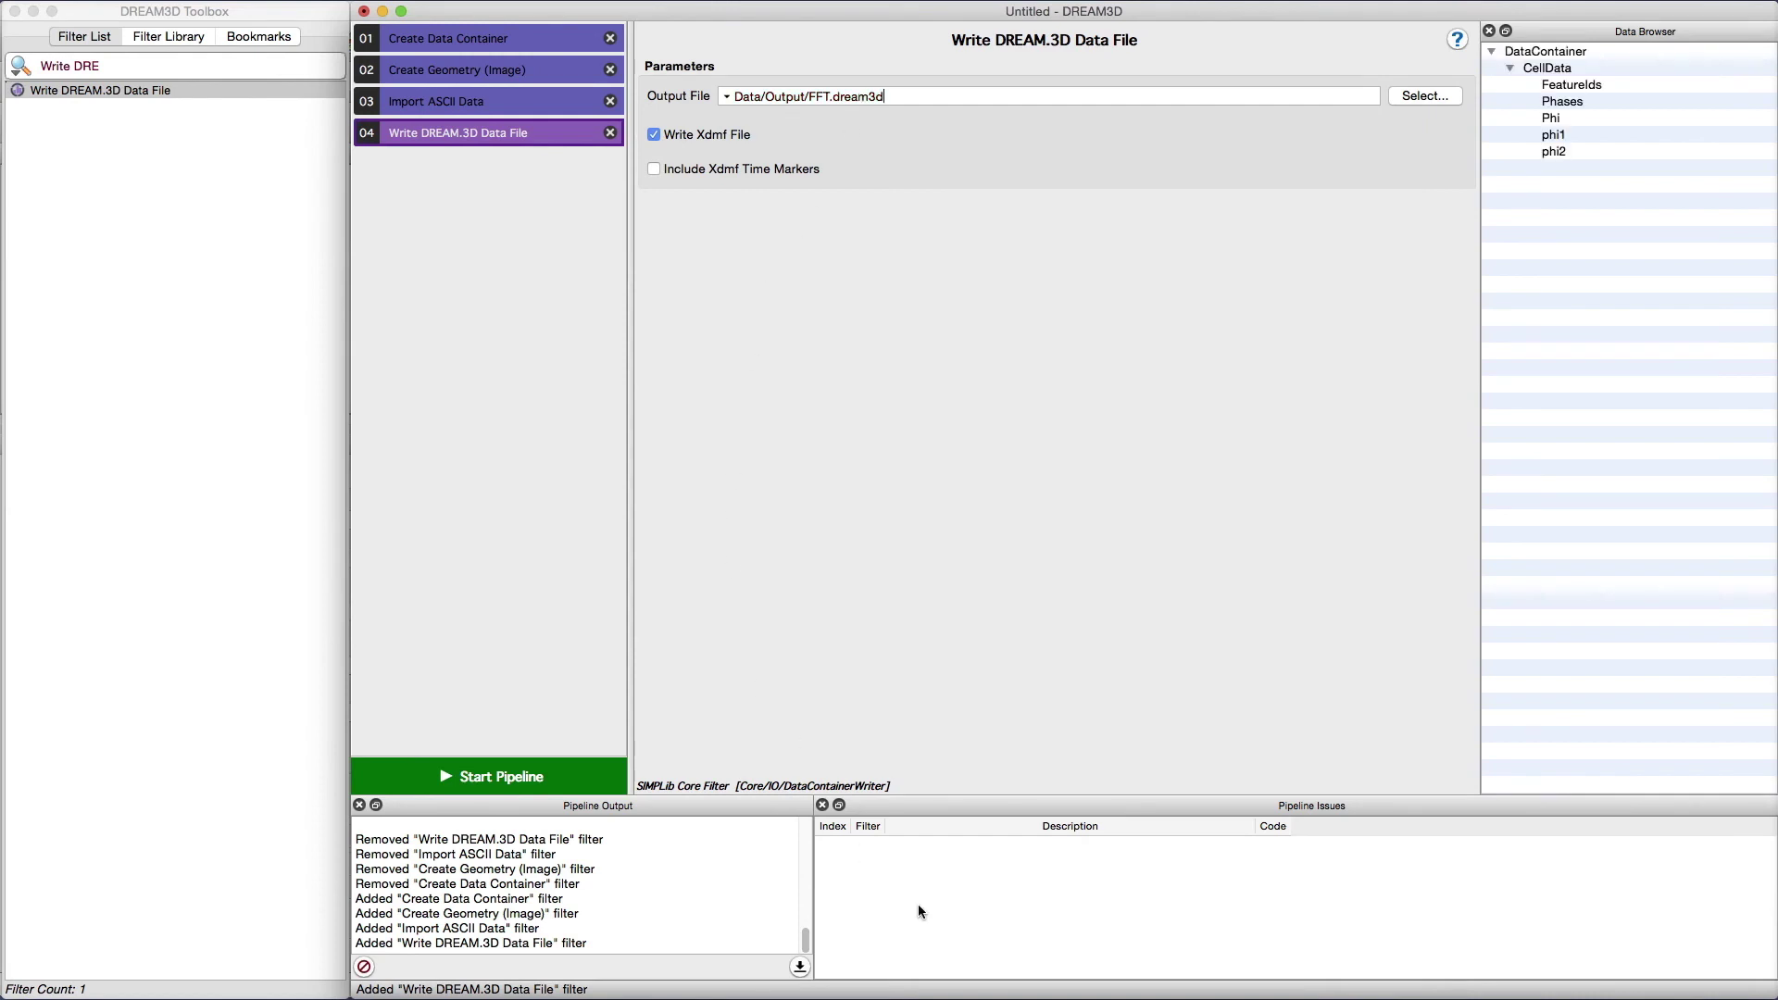
- Run the pipeline, reveal the output folder and load FFT.xdmf into ParaView
{"action": "left_click", "coordinate": [532, 778]}
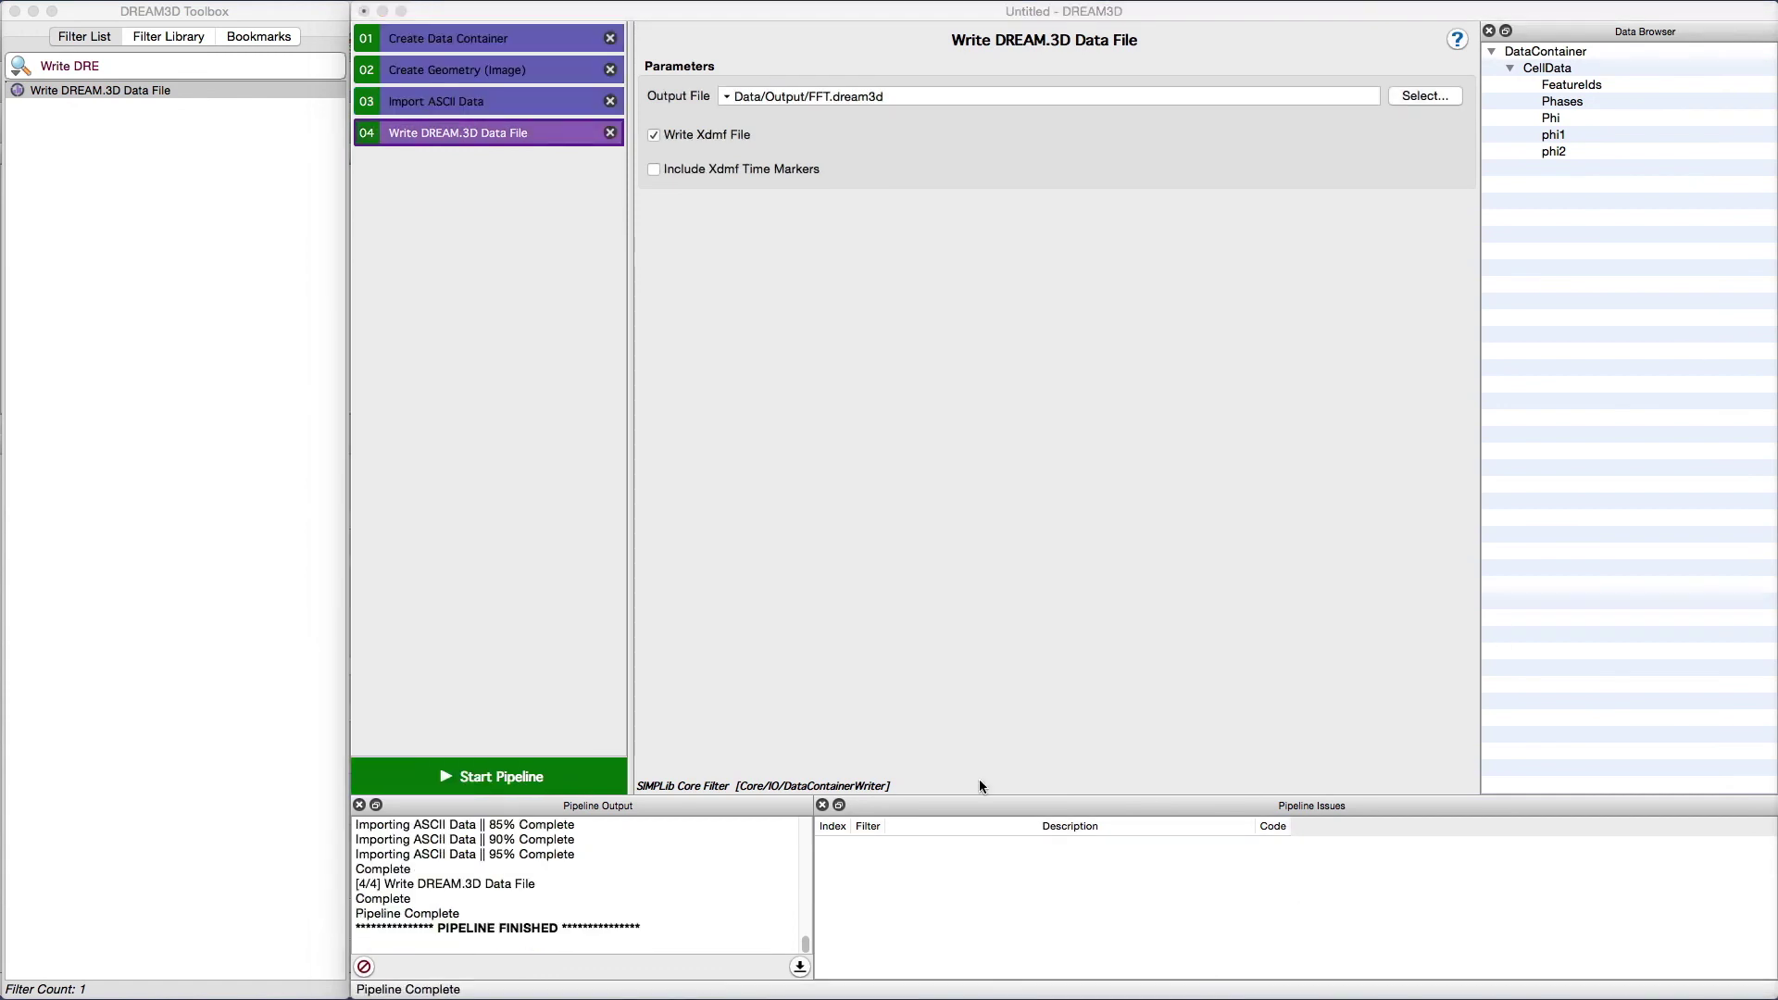
{"action": "left_click", "coordinate": [726, 96]}
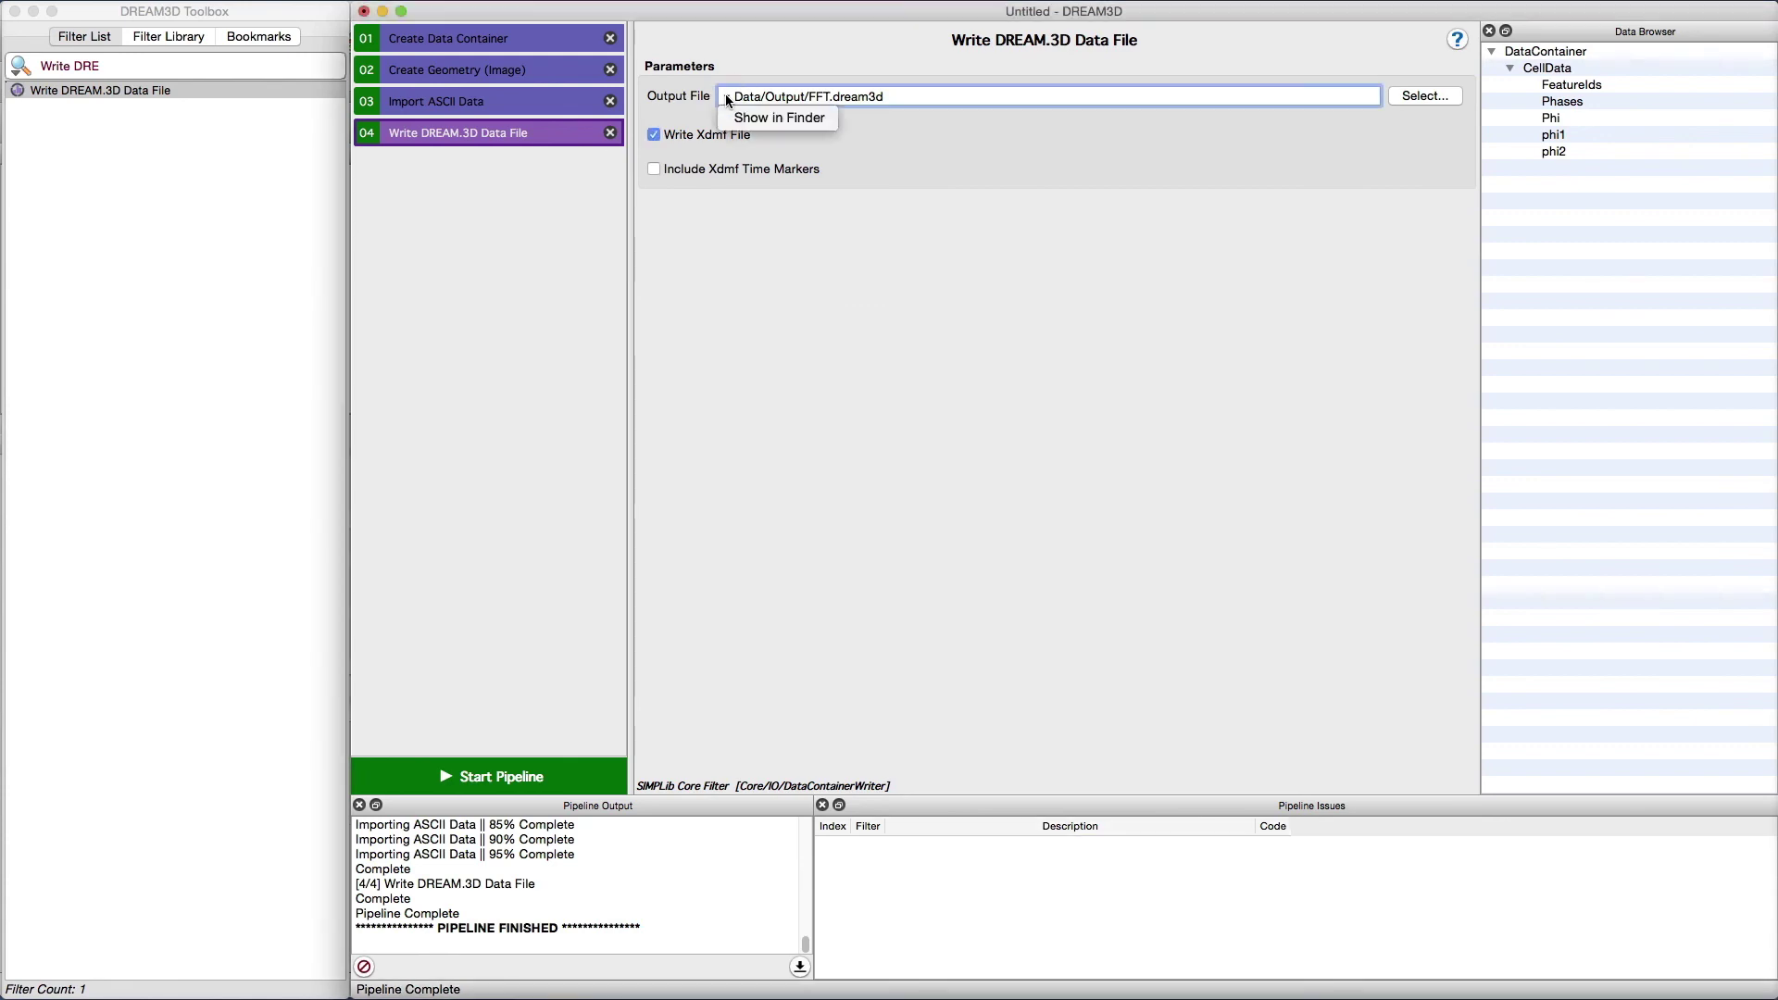
{"action": "left_click", "coordinate": [732, 116]}
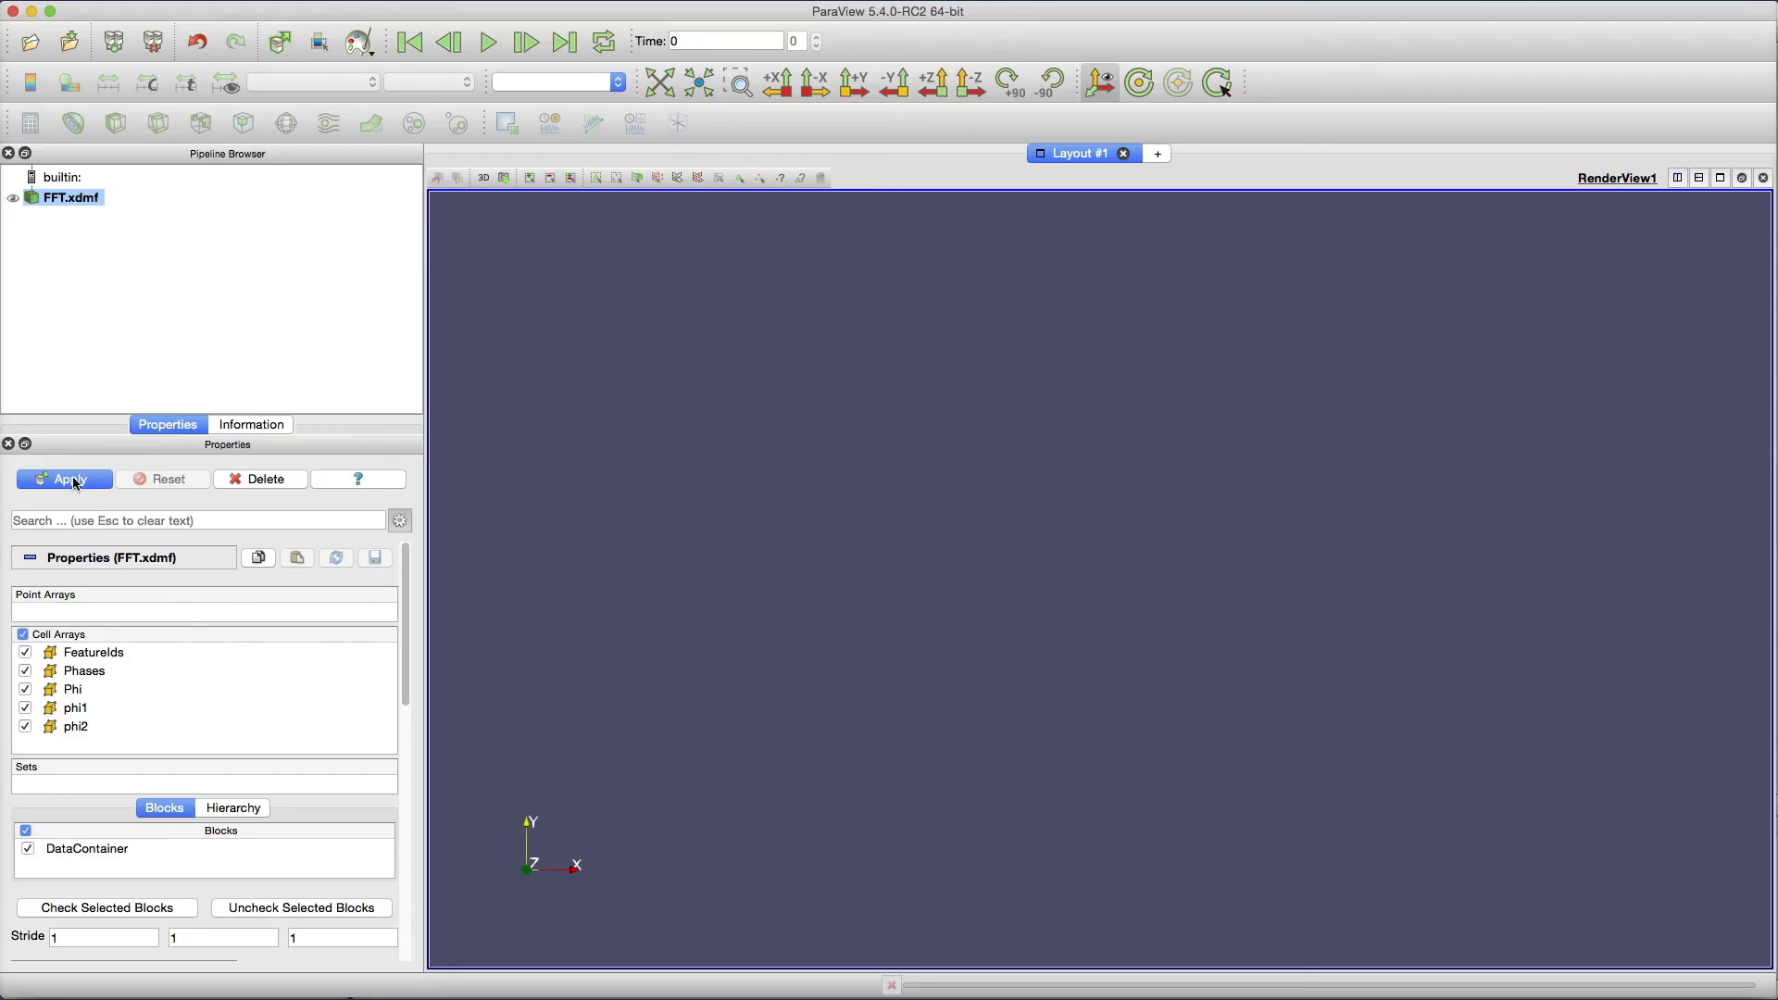
{"action": "left_click", "coordinate": [70, 480]}
- Render FFT.xdmf with Surface representation coloured by FeatureIds
{"action": "left_click", "coordinate": [593, 81]}
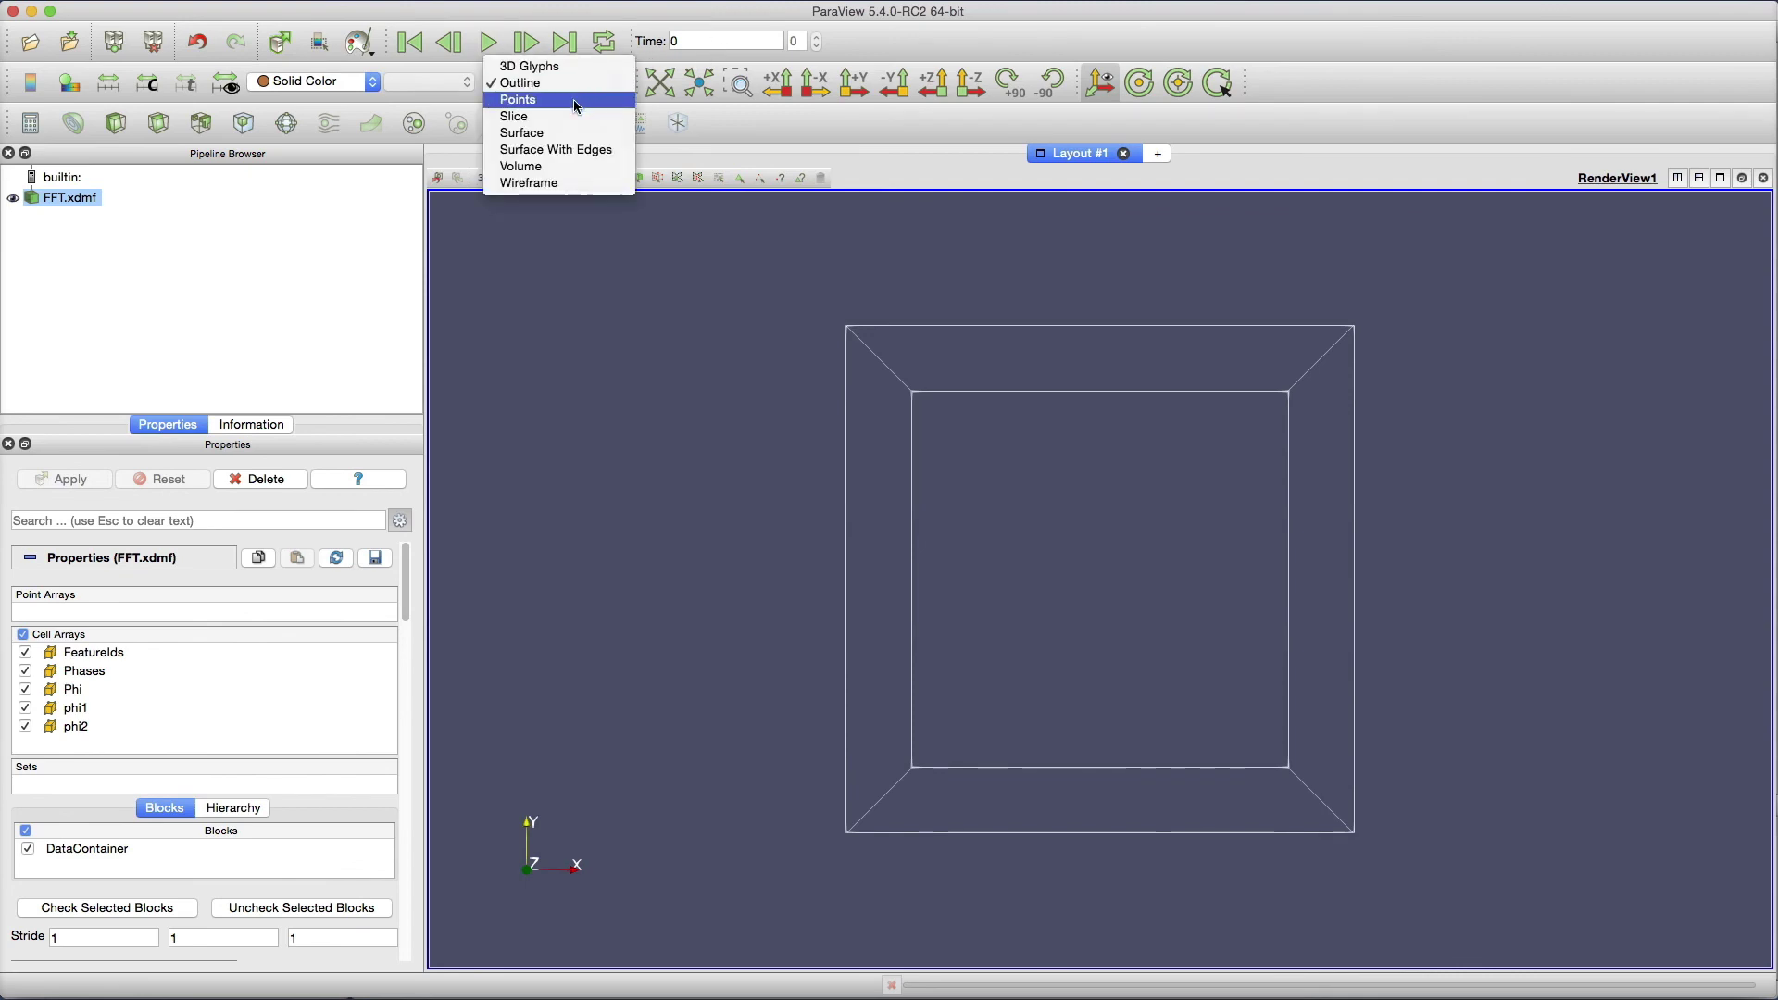
{"action": "left_click", "coordinate": [562, 133]}
{"action": "left_click", "coordinate": [305, 82]}
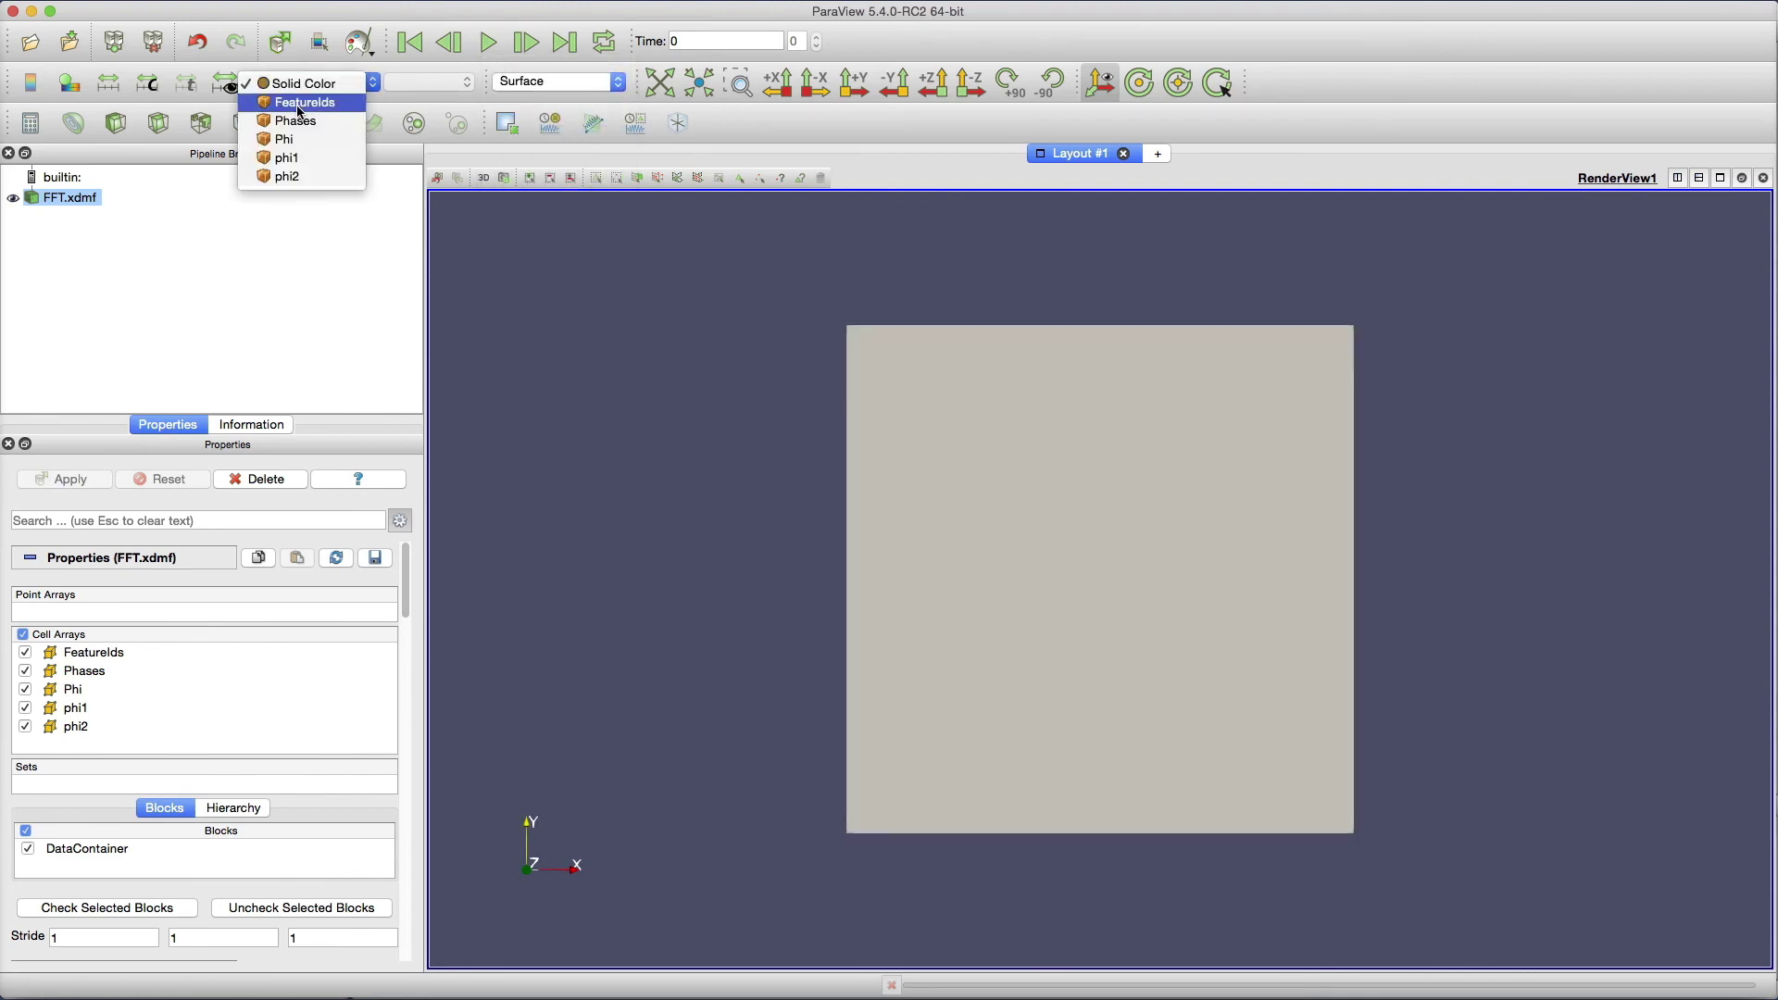